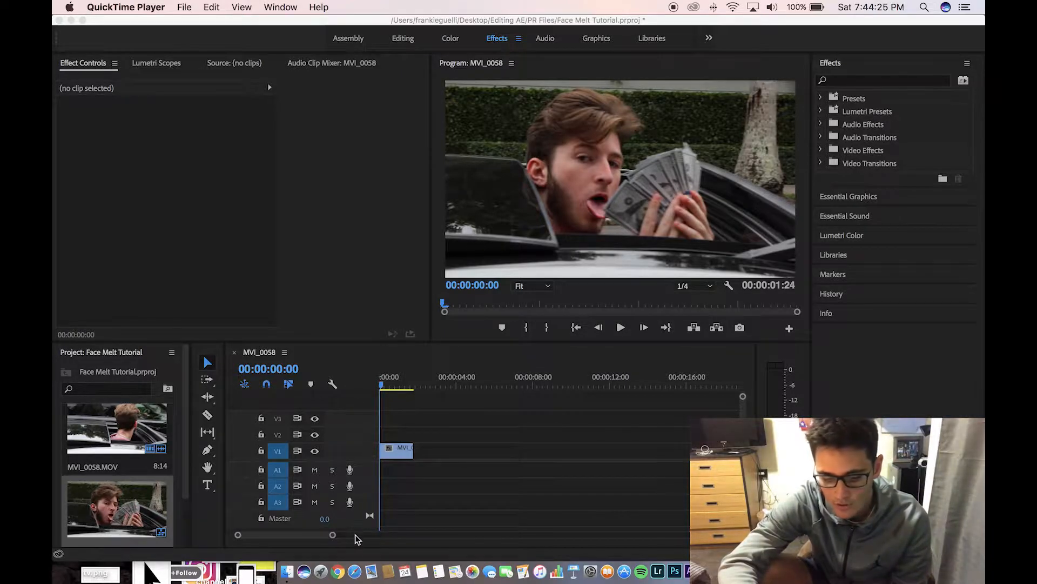
Launch Google Chrome from the Dock to show the reference music video
{"action": "left_click", "coordinate": [338, 570]}
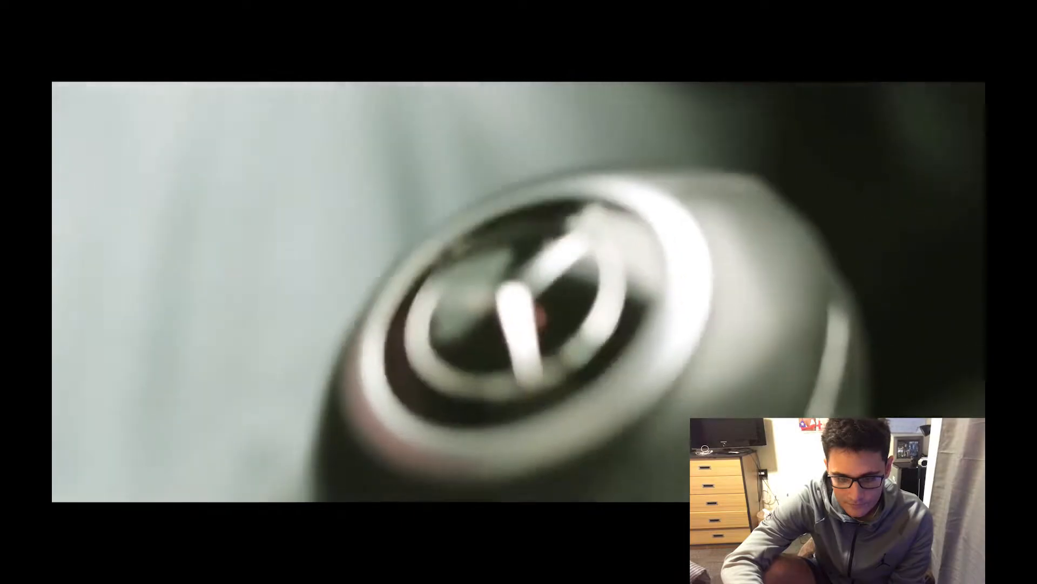
Replay the Outerspace video's cash shot from about 0:16, pause at 0:18, exit full screen, minimize Chrome
{"action": "left_click", "coordinate": [211, 322]}
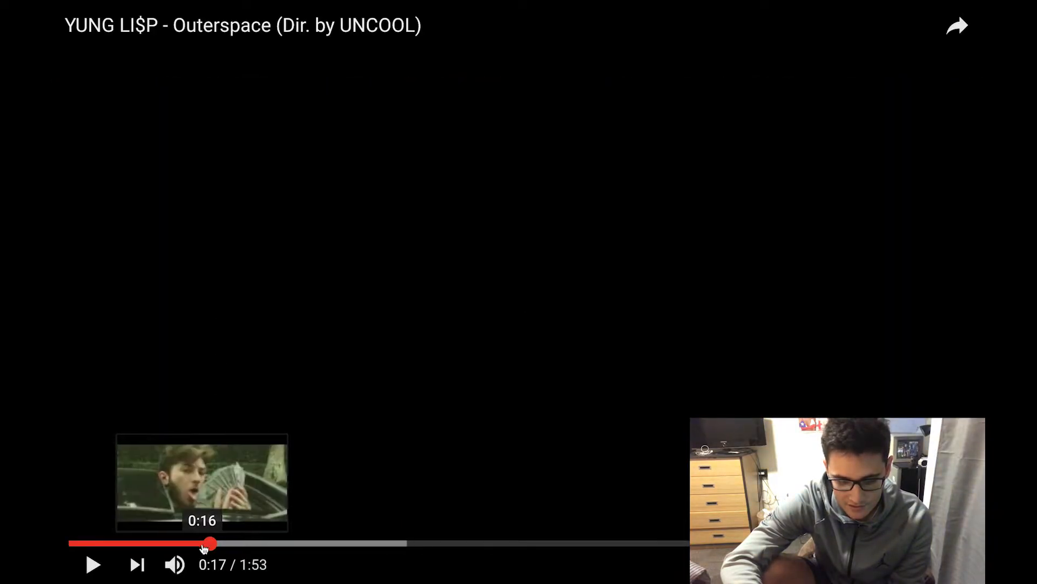
{"action": "left_click", "coordinate": [186, 543]}
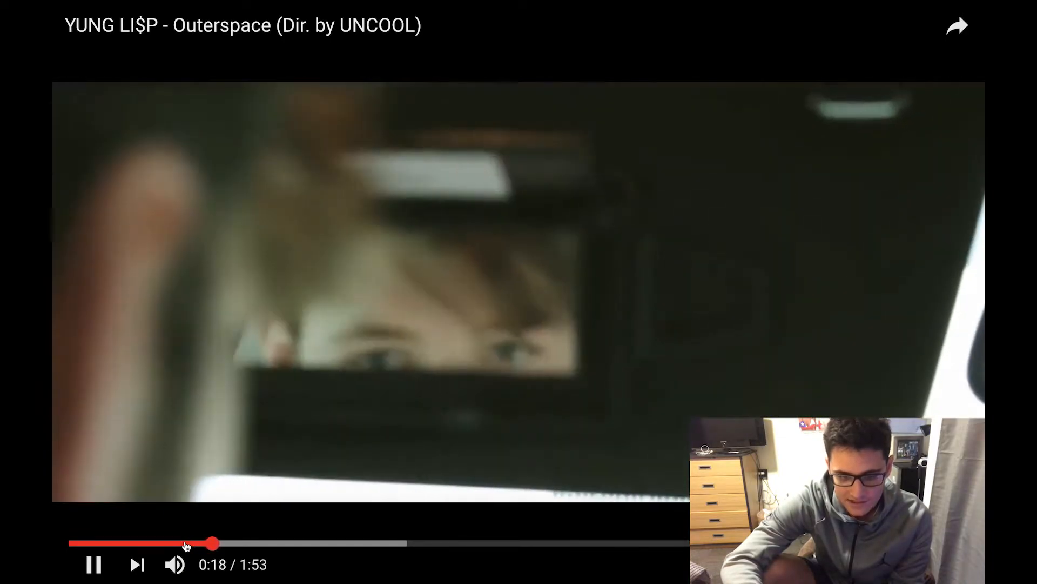
{"action": "key", "text": "space"}
{"action": "key", "text": "Escape"}
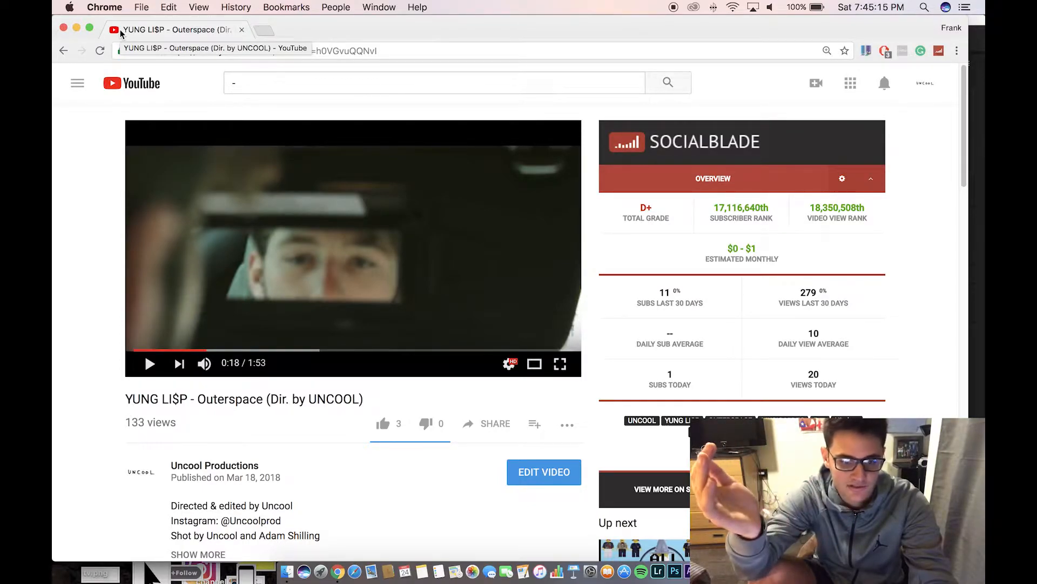
{"action": "left_click", "coordinate": [79, 33]}
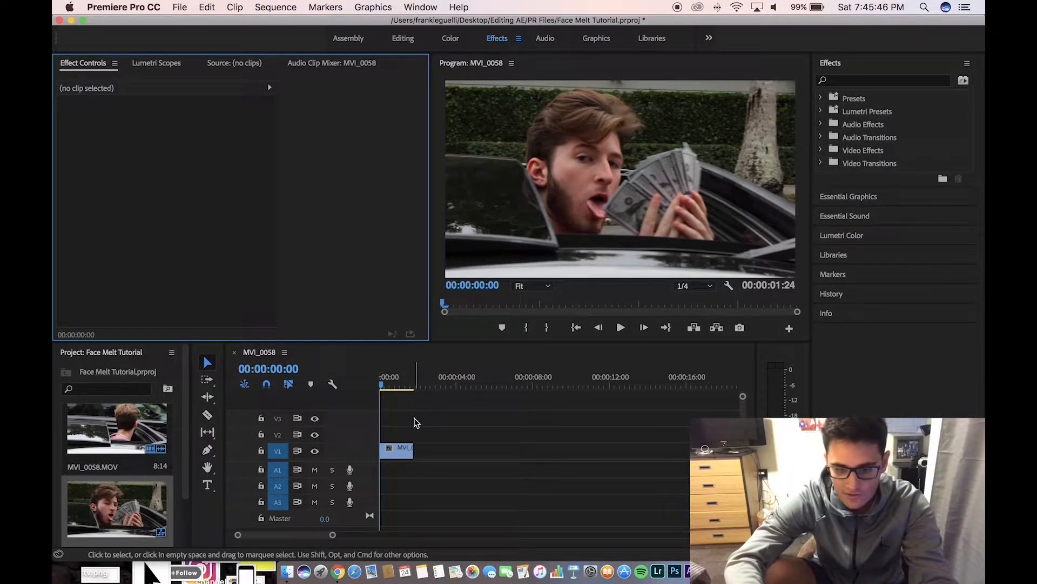
Duplicate the MVI_0058 clip from V1 up onto track V2
{"action": "mouse_move", "coordinate": [382, 385]}
{"action": "left_mouse_down"}
{"action": "mouse_move", "coordinate": [424, 391]}
{"action": "mouse_move", "coordinate": [381, 386]}
{"action": "left_mouse_up"}
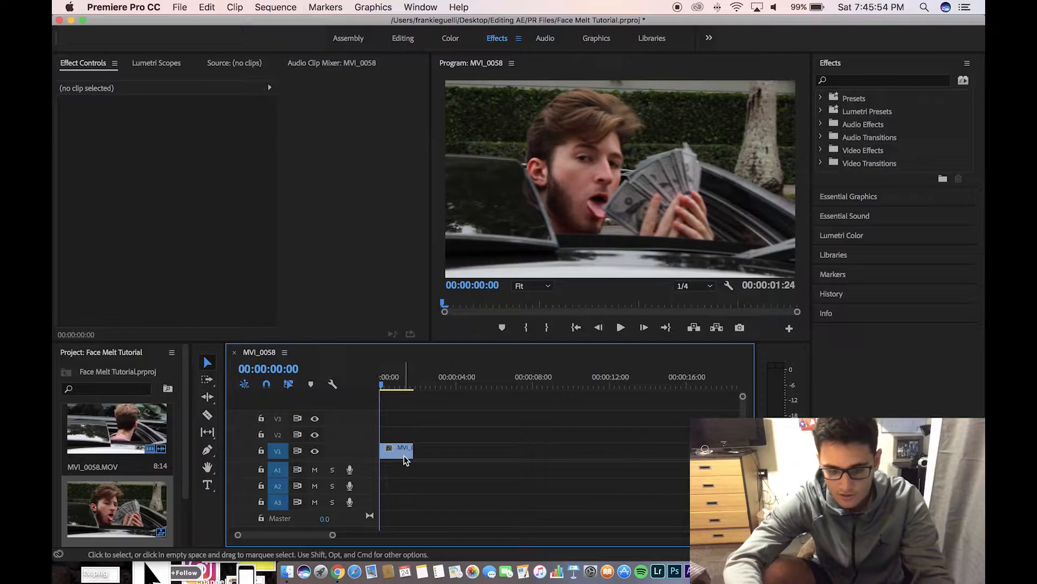
{"action": "left_click", "coordinate": [402, 454]}
{"action": "left_click_drag", "start_coordinate": [403, 457], "coordinate": [401, 440]}
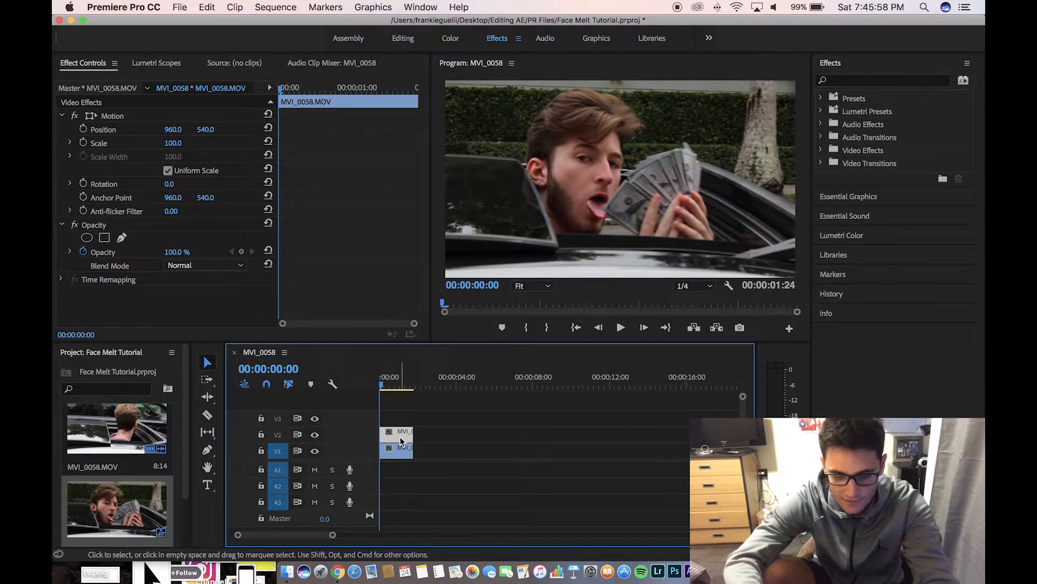
Replace the V2 copy with a linked After Effects composition
{"action": "right_click", "coordinate": [400, 441]}
{"action": "mouse_move", "coordinate": [446, 550]}
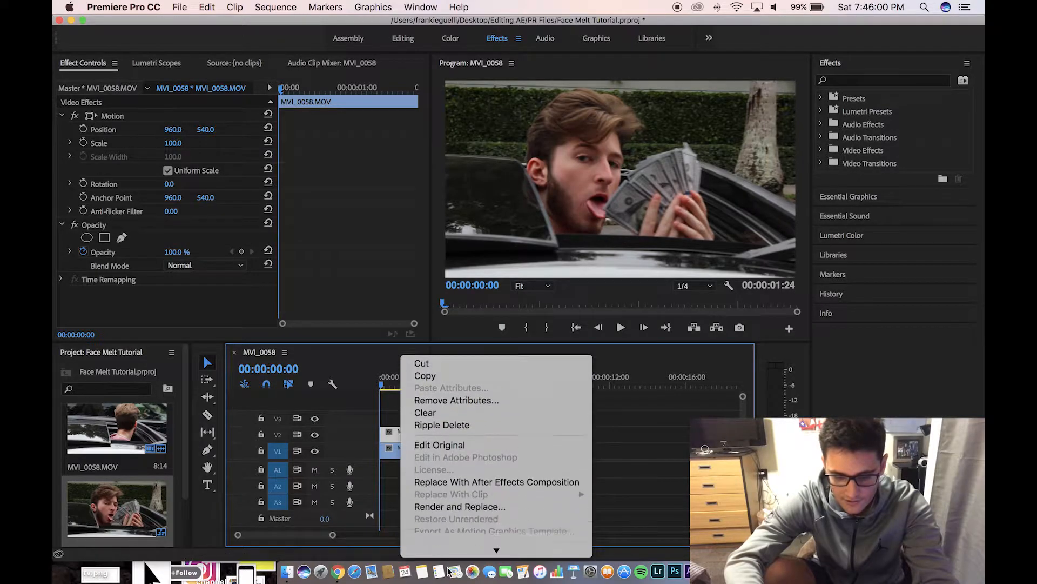
{"action": "left_click", "coordinate": [461, 406]}
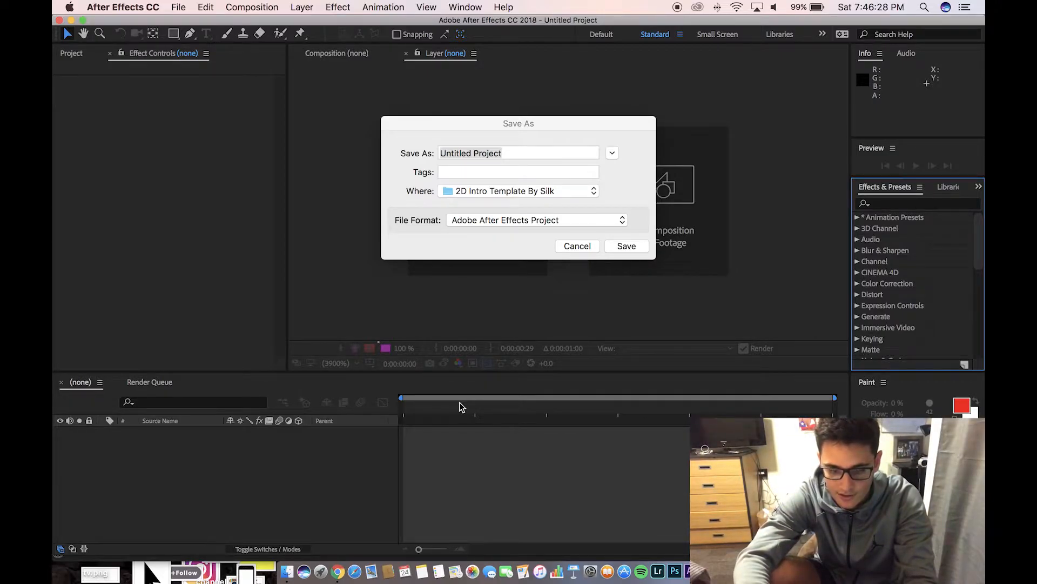
Save the new After Effects project under the name 'face melt'
{"action": "left_click", "coordinate": [529, 168]}
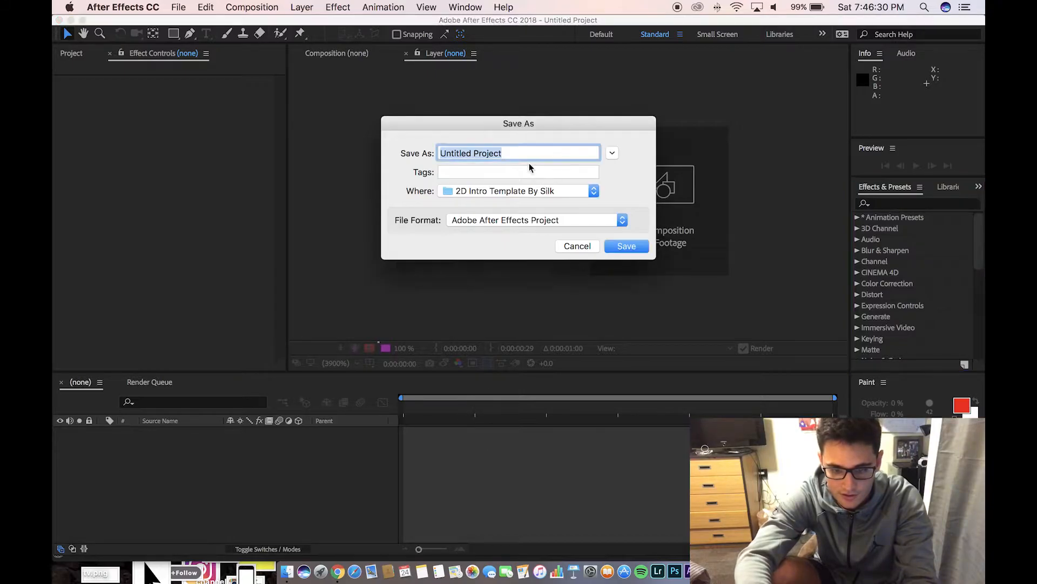
{"action": "type", "text": "face melt"}
{"action": "key", "text": "Return"}
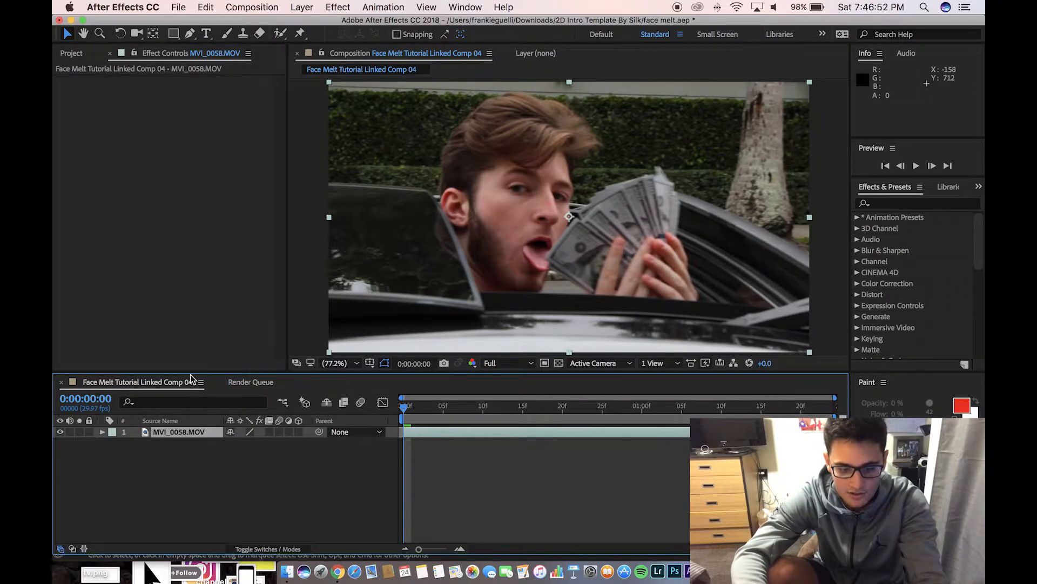
Open MVI_0058.MOV in the Layer viewer and Roto Brush the face and hair as foreground
{"action": "double_click", "coordinate": [182, 432]}
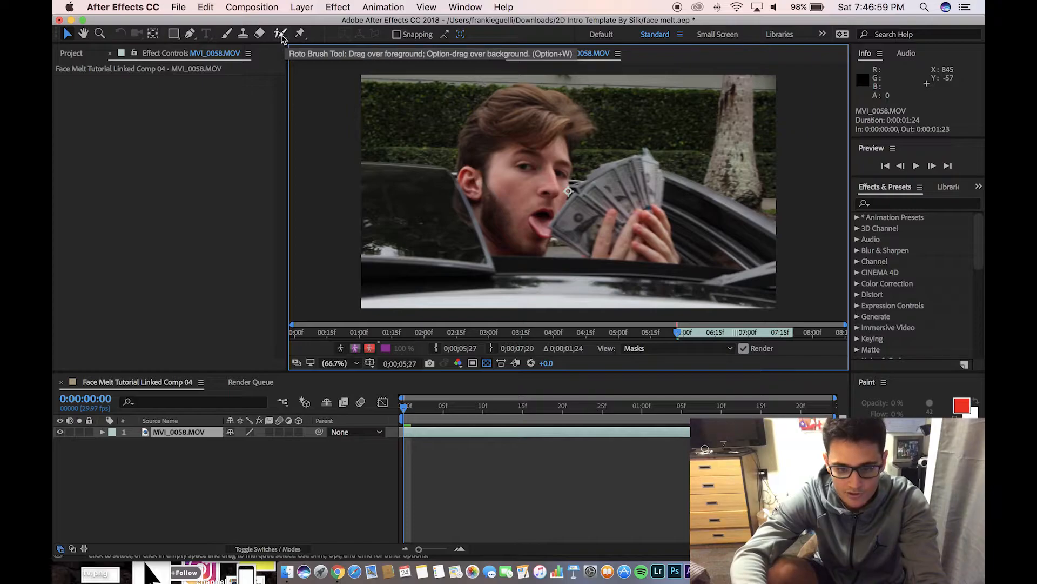
{"action": "left_click", "coordinate": [280, 34]}
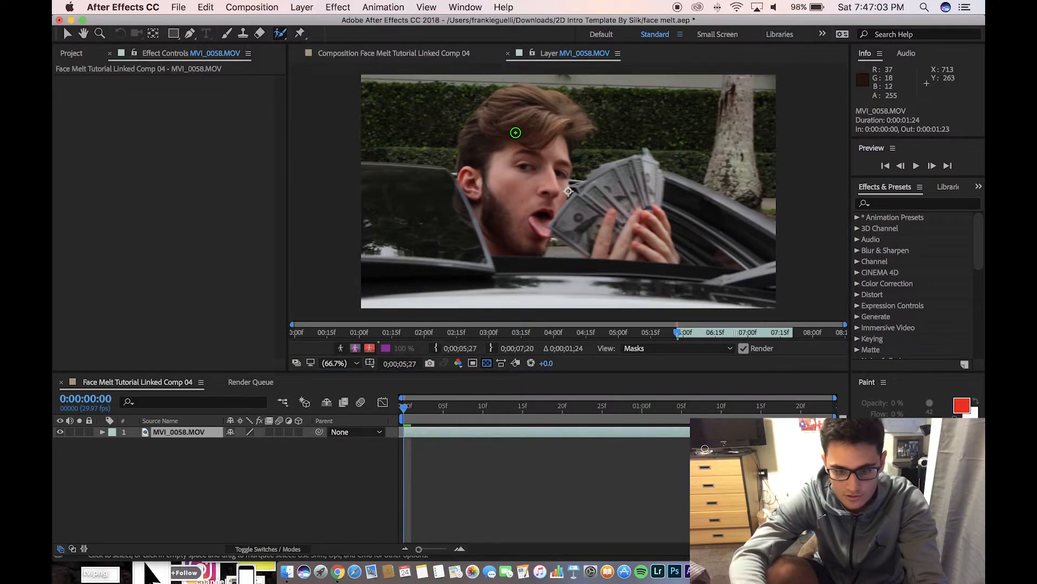
{"action": "left_click_drag", "start_coordinate": [468, 184], "coordinate": [478, 122]}
{"action": "mouse_move", "coordinate": [519, 94]}
{"action": "left_mouse_down"}
{"action": "mouse_move", "coordinate": [582, 116]}
{"action": "mouse_move", "coordinate": [566, 139]}
{"action": "mouse_move", "coordinate": [563, 191]}
{"action": "mouse_move", "coordinate": [643, 161]}
{"action": "mouse_move", "coordinate": [649, 243]}
{"action": "mouse_move", "coordinate": [612, 257]}
{"action": "mouse_move", "coordinate": [524, 248]}
{"action": "mouse_move", "coordinate": [500, 236]}
{"action": "mouse_move", "coordinate": [468, 172]}
{"action": "left_mouse_up"}
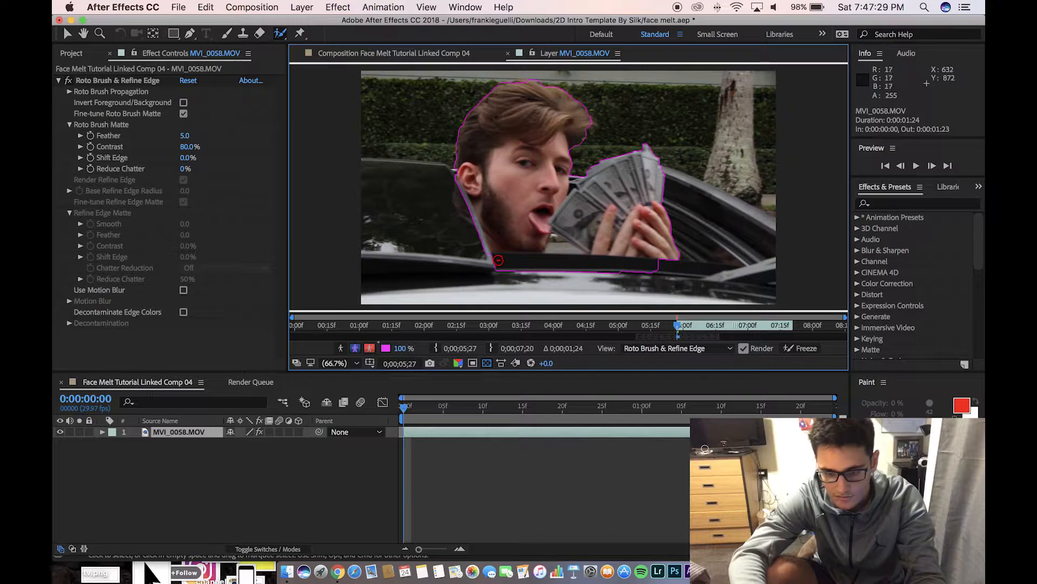
Refine the roto matte: remove the car edge and door, add hair, trim background above the head
{"action": "left_click_drag", "start_coordinate": [517, 260], "coordinate": [675, 270]}
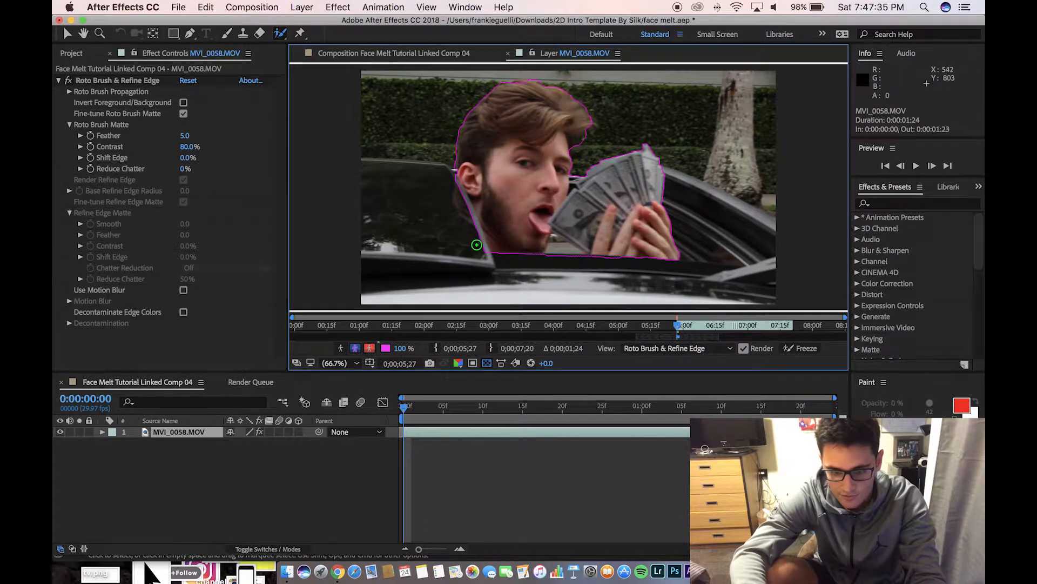
{"action": "left_click_drag", "start_coordinate": [481, 245], "coordinate": [483, 247]}
{"action": "left_click_drag", "start_coordinate": [468, 211], "coordinate": [456, 177]}
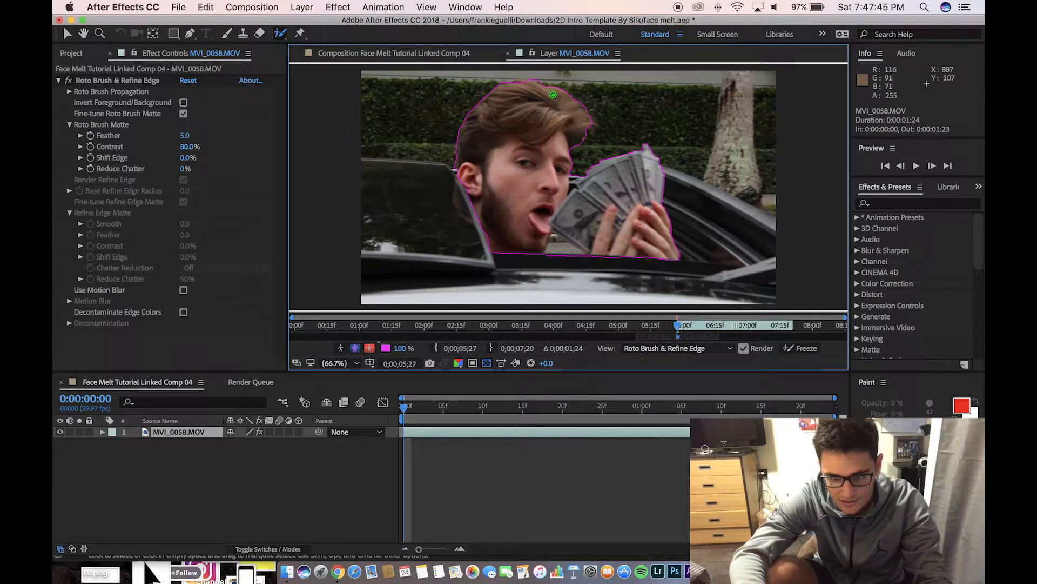
{"action": "left_click_drag", "start_coordinate": [516, 85], "coordinate": [514, 85]}
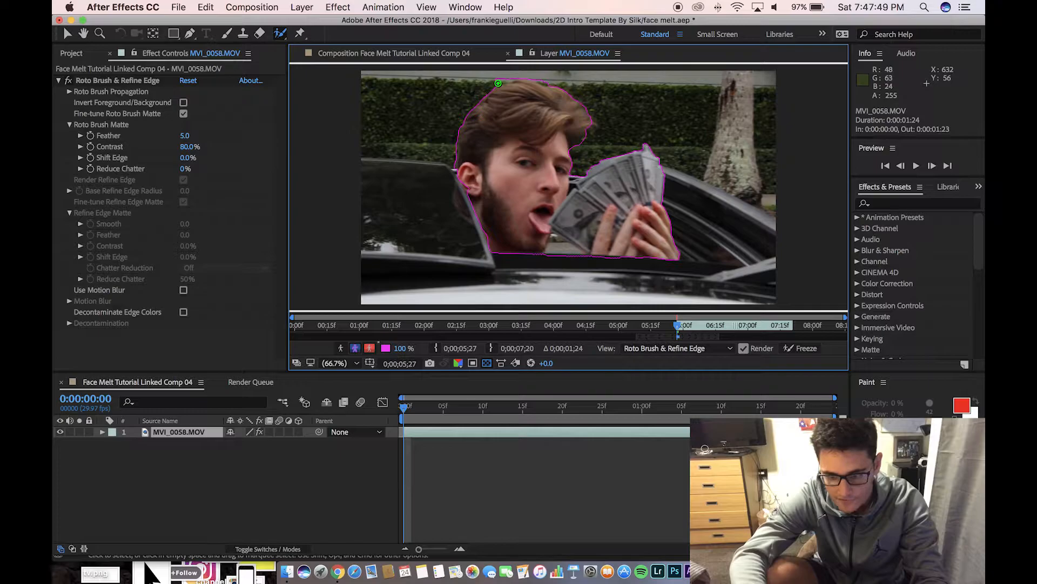
{"action": "left_click_drag", "start_coordinate": [493, 81], "coordinate": [510, 78]}
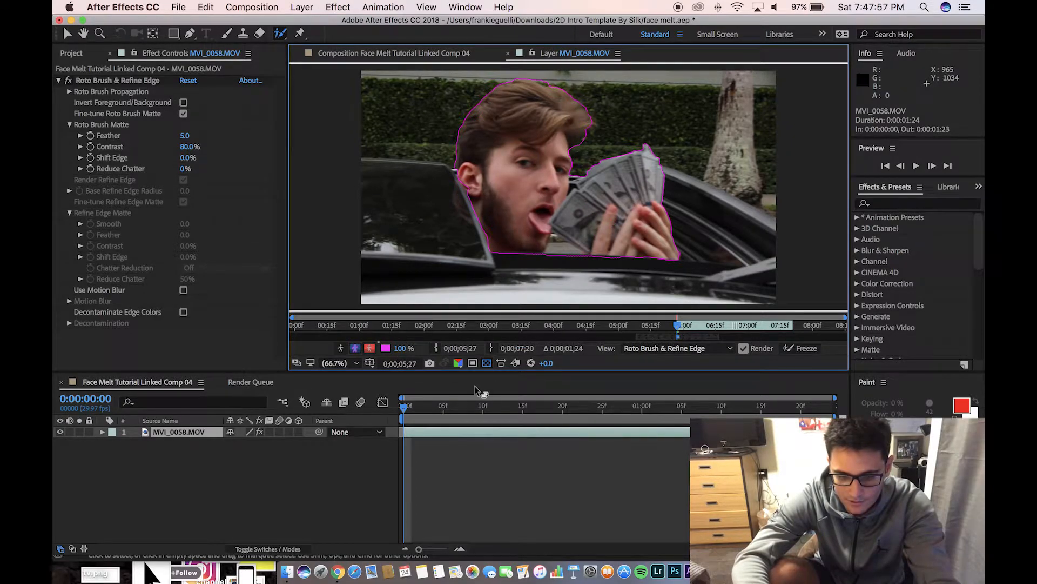
Verify the matte tracks over later frames against transparency, then save the project
{"action": "left_click_drag", "start_coordinate": [405, 412], "coordinate": [442, 412]}
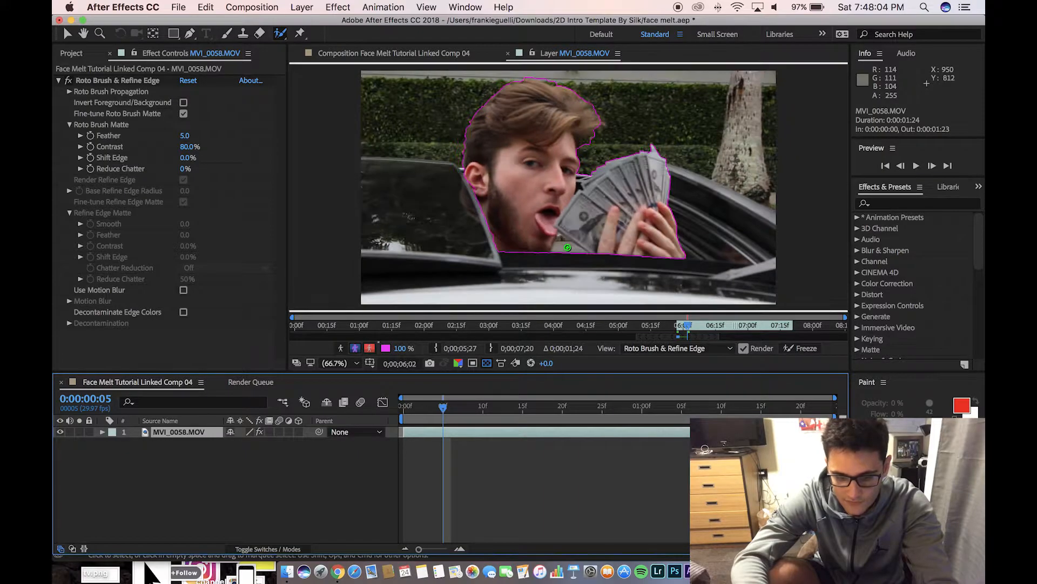
{"action": "left_click_drag", "start_coordinate": [447, 414], "coordinate": [485, 415]}
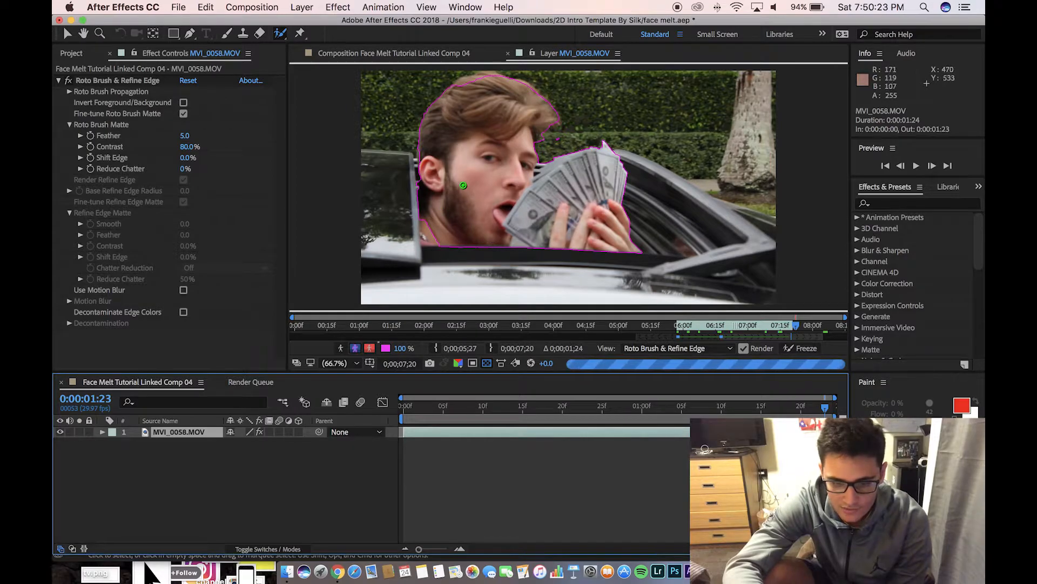
{"action": "left_click", "coordinate": [355, 347]}
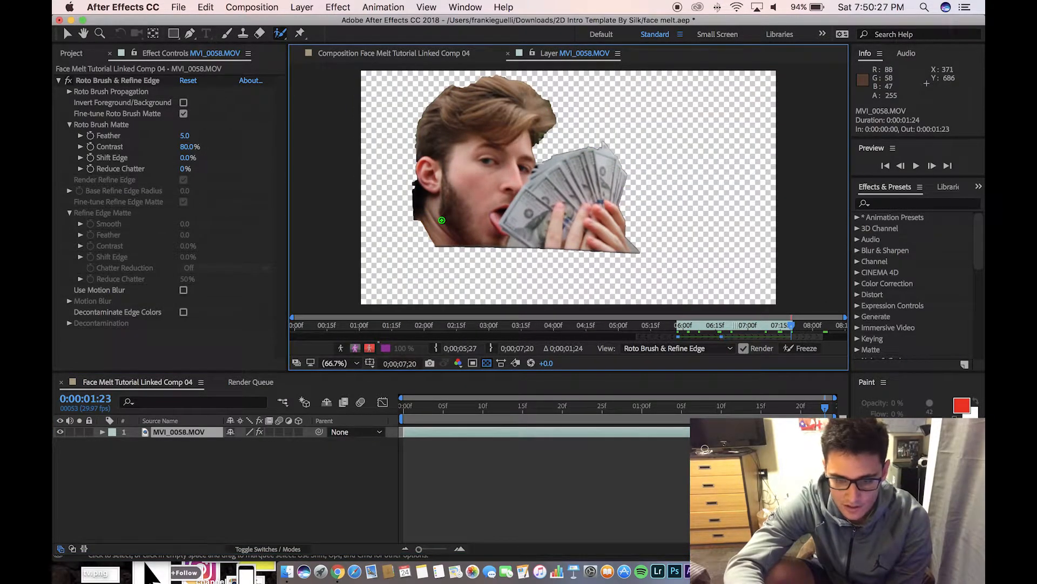
{"action": "key", "text": "super+s"}
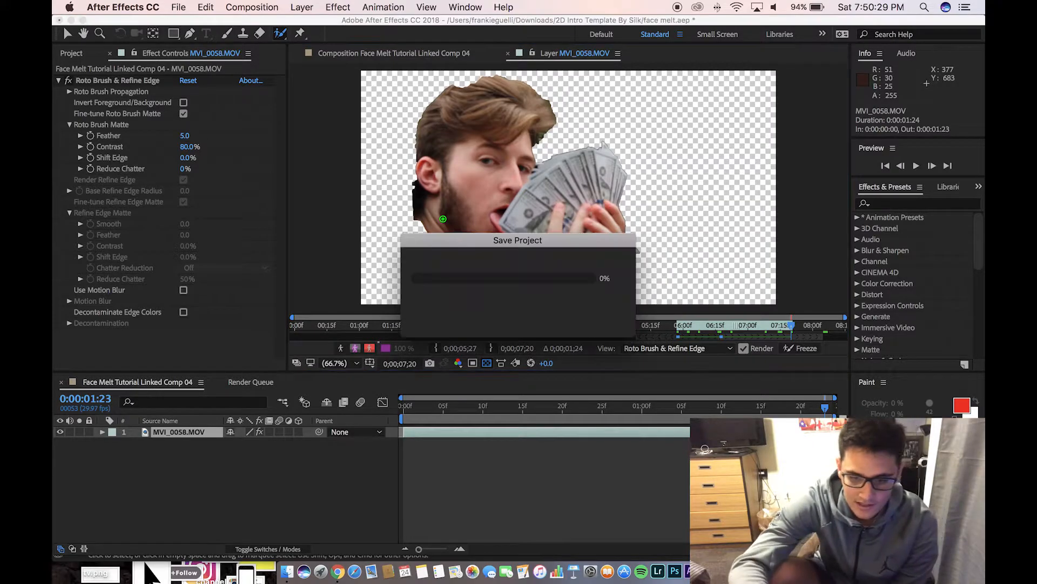
{"action": "key", "text": "ctrl+Up"}
{"action": "left_click", "coordinate": [352, 226]}
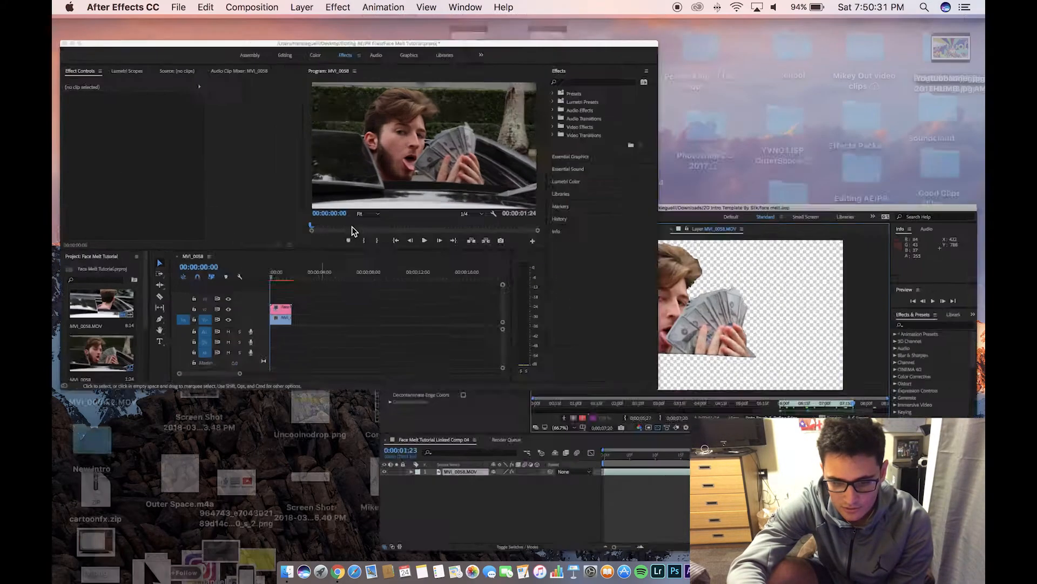
{"action": "left_click", "coordinate": [394, 431]}
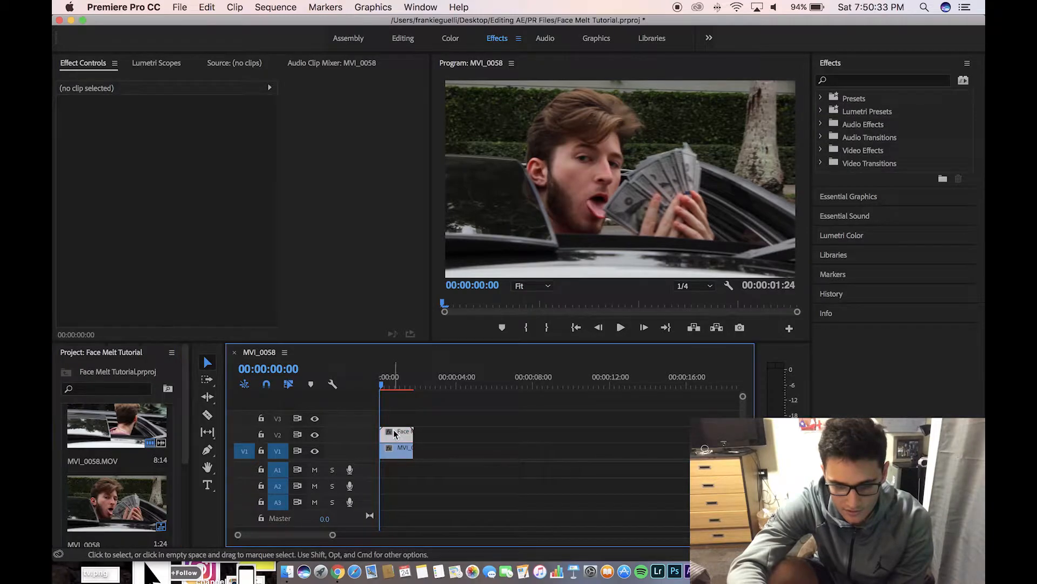
{"action": "left_click", "coordinate": [314, 451]}
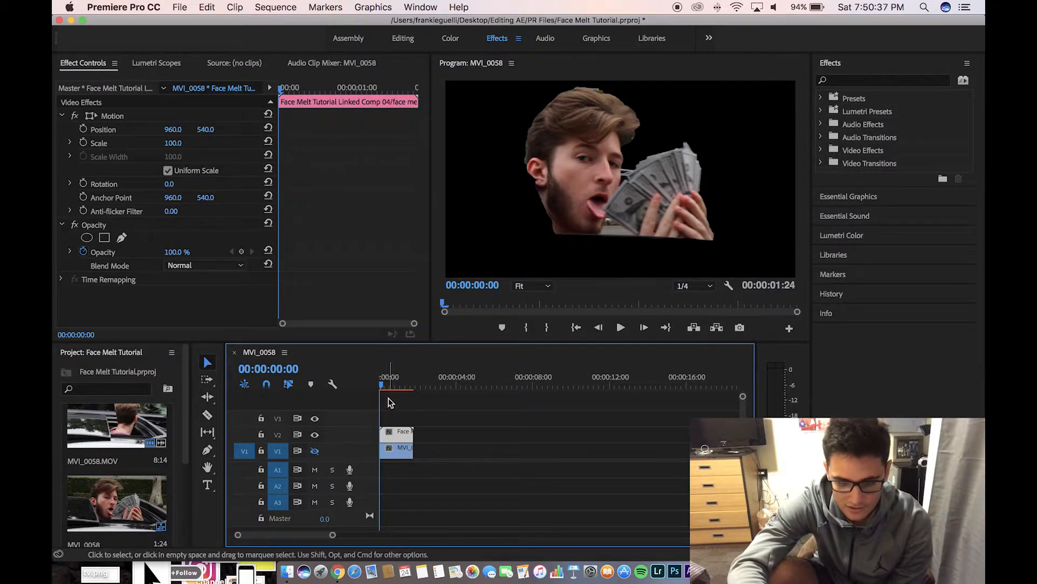
{"action": "mouse_move", "coordinate": [389, 386]}
{"action": "left_mouse_down"}
{"action": "mouse_move", "coordinate": [416, 390]}
{"action": "mouse_move", "coordinate": [378, 392]}
{"action": "left_mouse_up"}
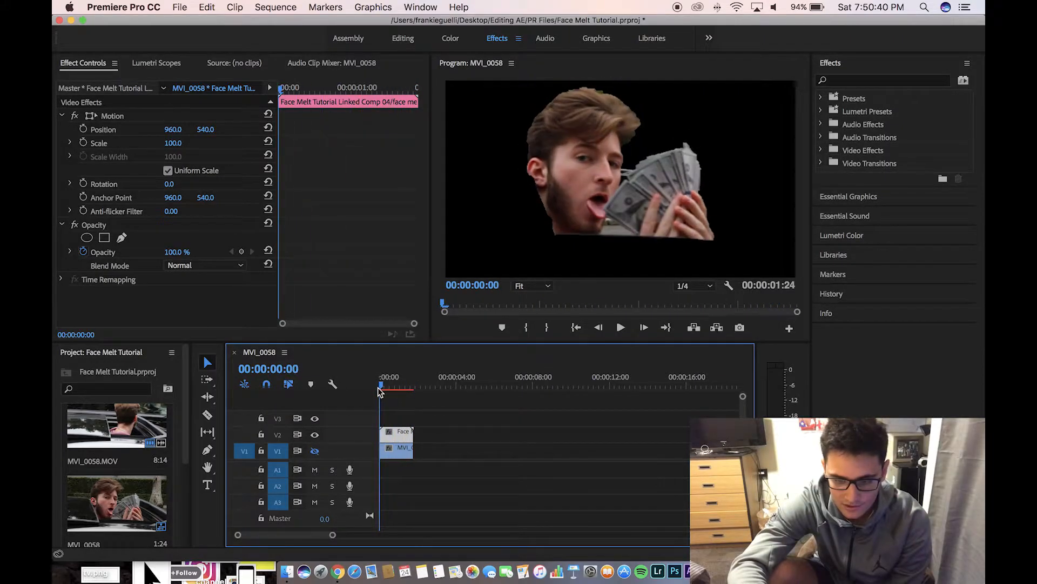
{"action": "left_click", "coordinate": [314, 450]}
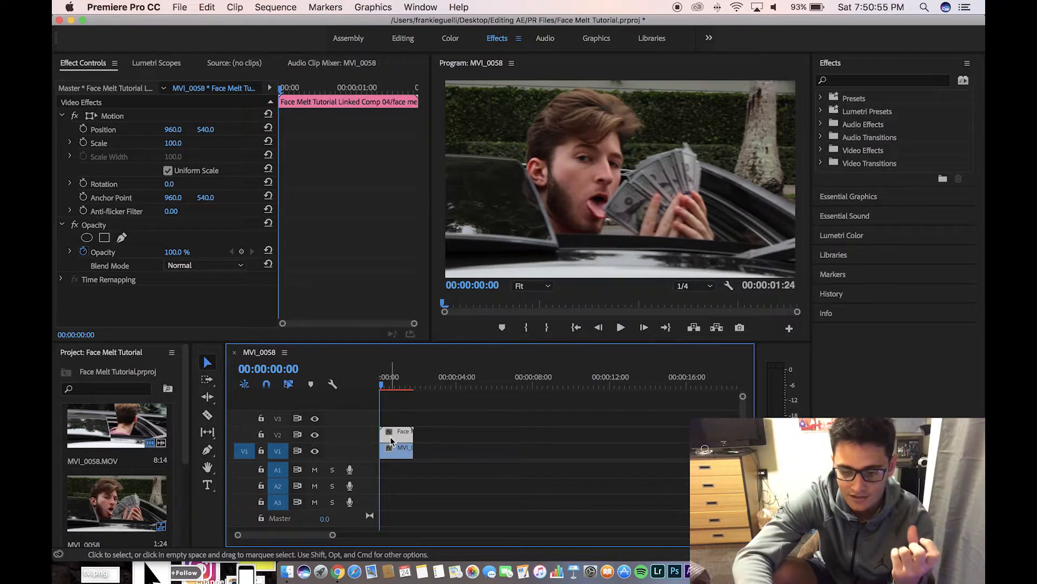
Back in After Effects, search Effects & Presets for 'distort'
{"action": "key", "text": "ctrl+Up"}
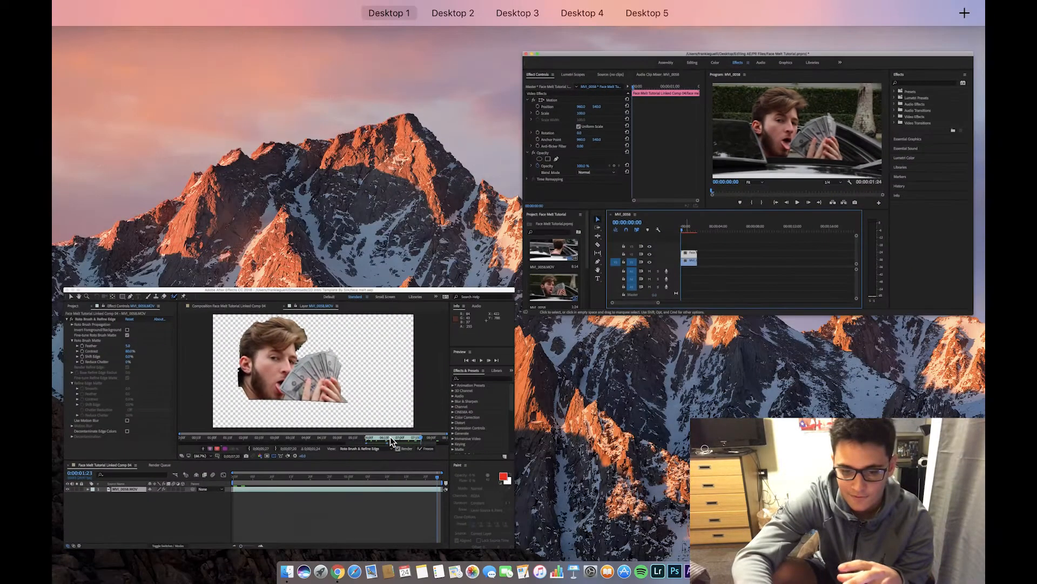
{"action": "left_click", "coordinate": [462, 482]}
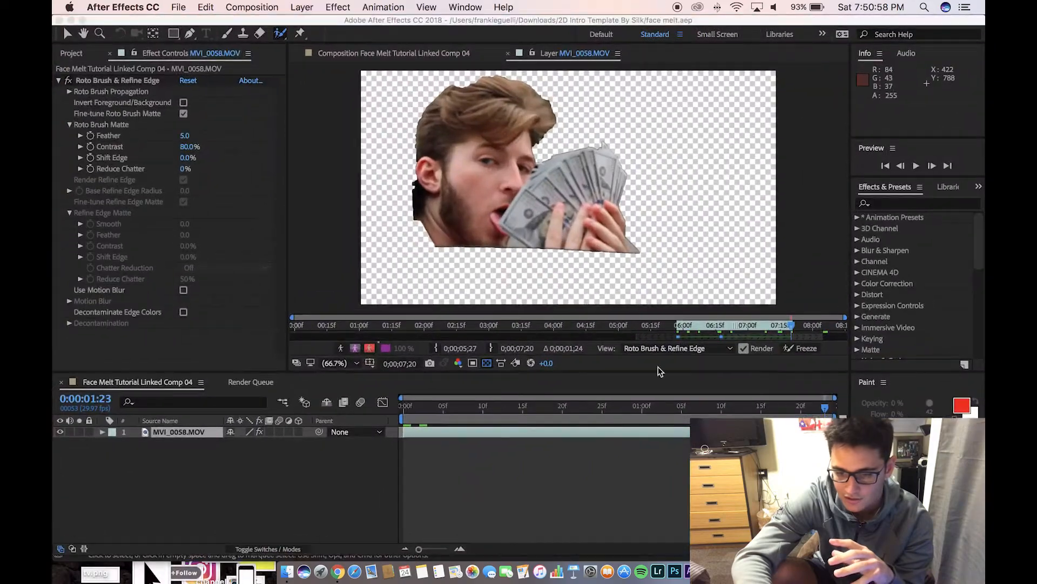
{"action": "left_click", "coordinate": [926, 205]}
{"action": "type", "text": "dios"}
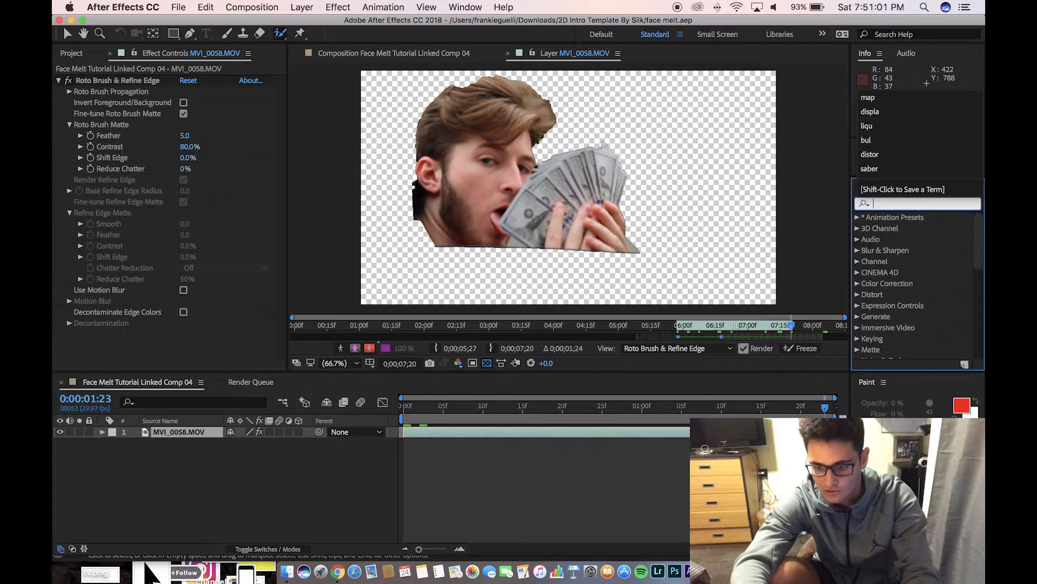
{"action": "key", "text": "BackSpace"}
{"action": "key", "text": "BackSpace"}
{"action": "type", "text": "stor"}
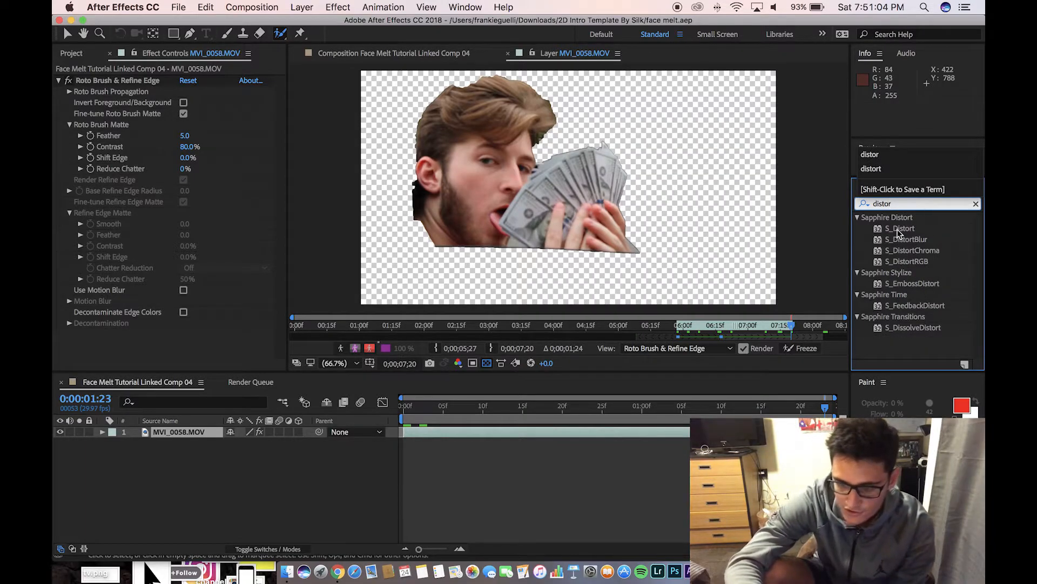
Apply Sapphire S_Distort to the MVI_0058.MOV layer and set its Amount to 0.870
{"action": "left_click", "coordinate": [899, 230]}
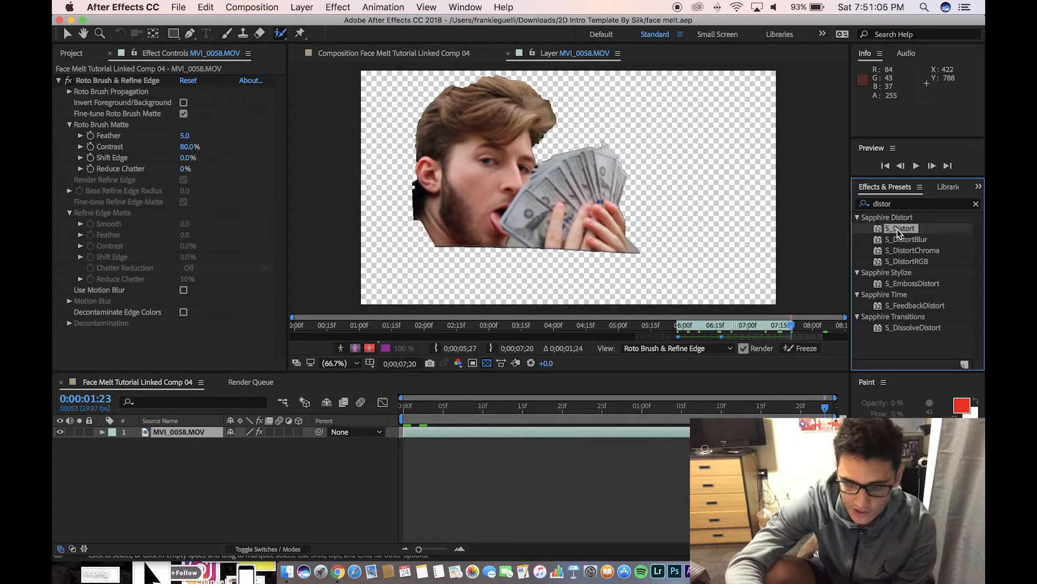
{"action": "left_click_drag", "start_coordinate": [863, 234], "coordinate": [341, 348]}
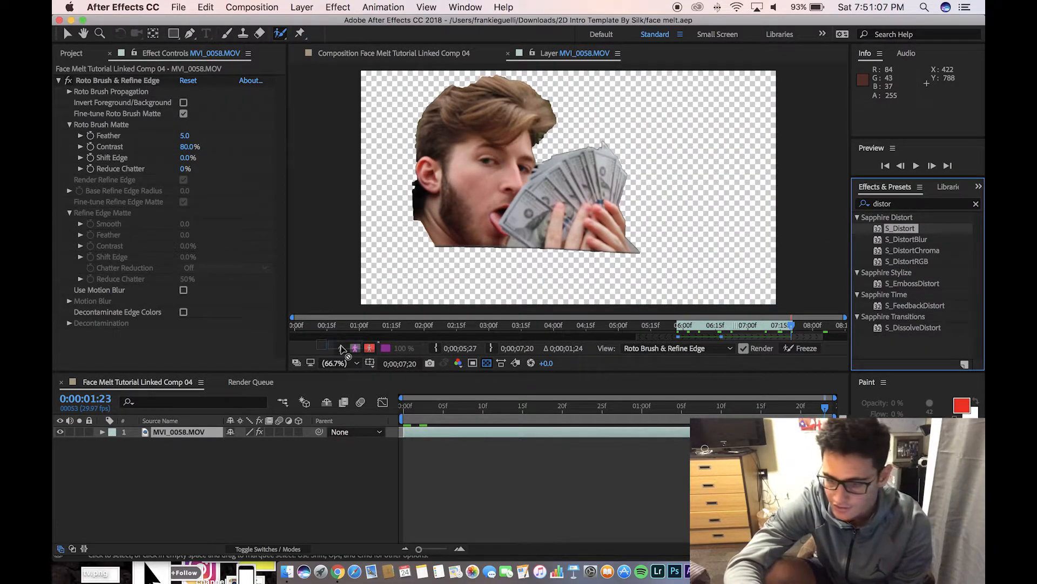
{"action": "left_click_drag", "start_coordinate": [382, 386], "coordinate": [200, 440]}
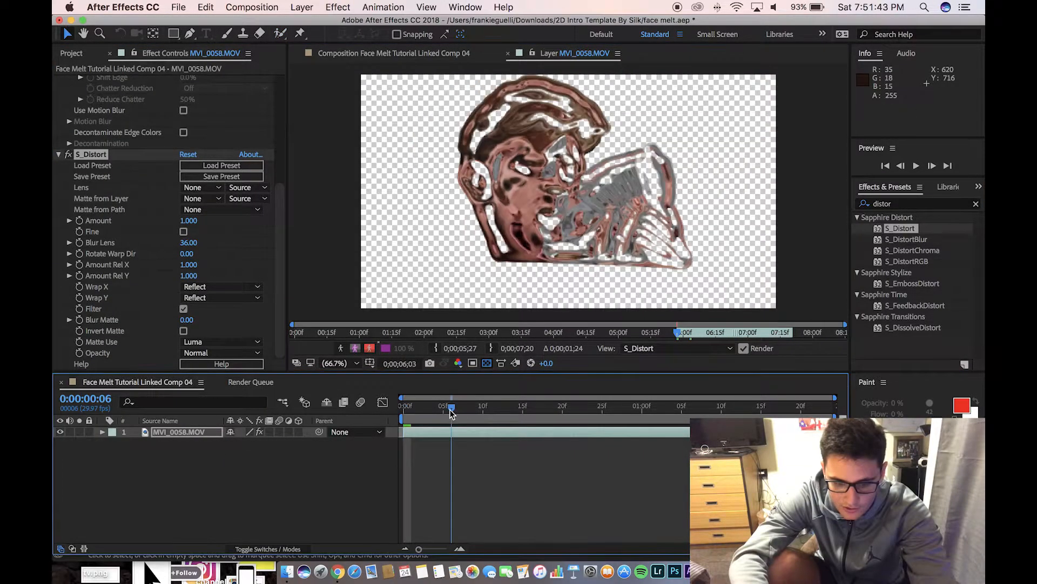
{"action": "left_click_drag", "start_coordinate": [453, 407], "coordinate": [396, 411]}
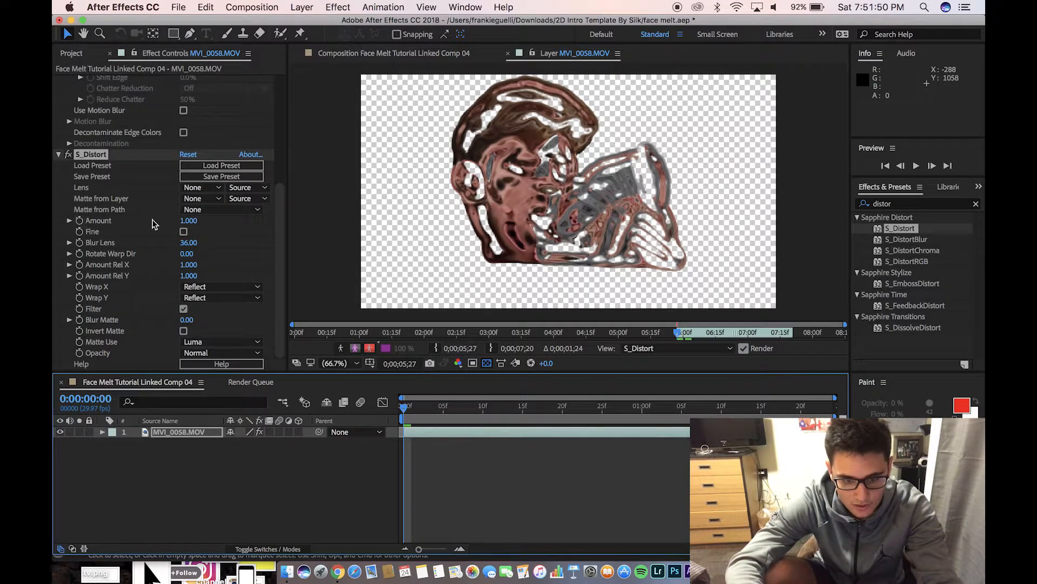
{"action": "left_click_drag", "start_coordinate": [186, 226], "coordinate": [177, 224]}
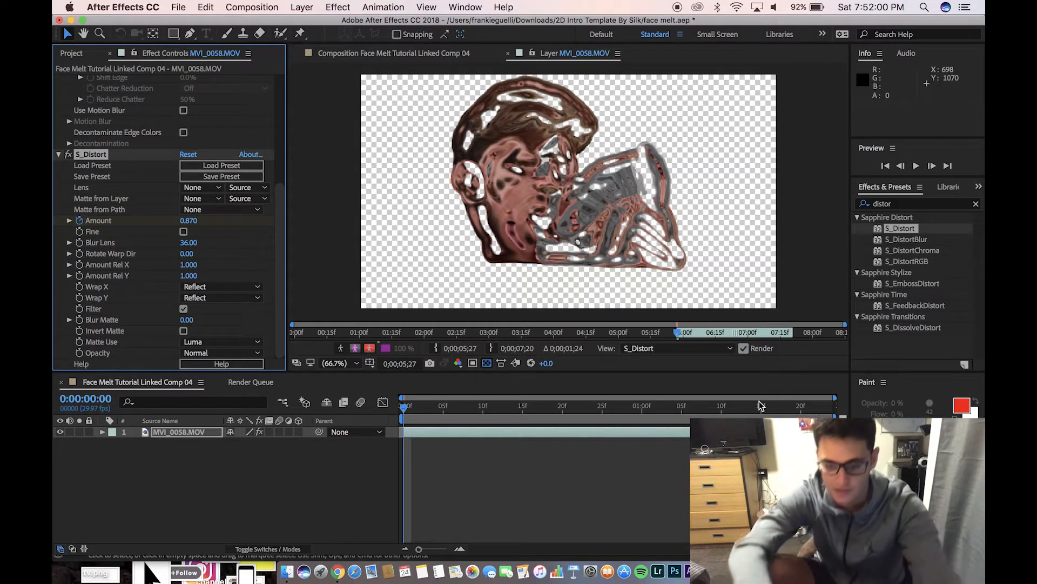
At 0:00:01:11 set the S_Distort Amount to 0, then save the project
{"action": "left_click", "coordinate": [729, 408]}
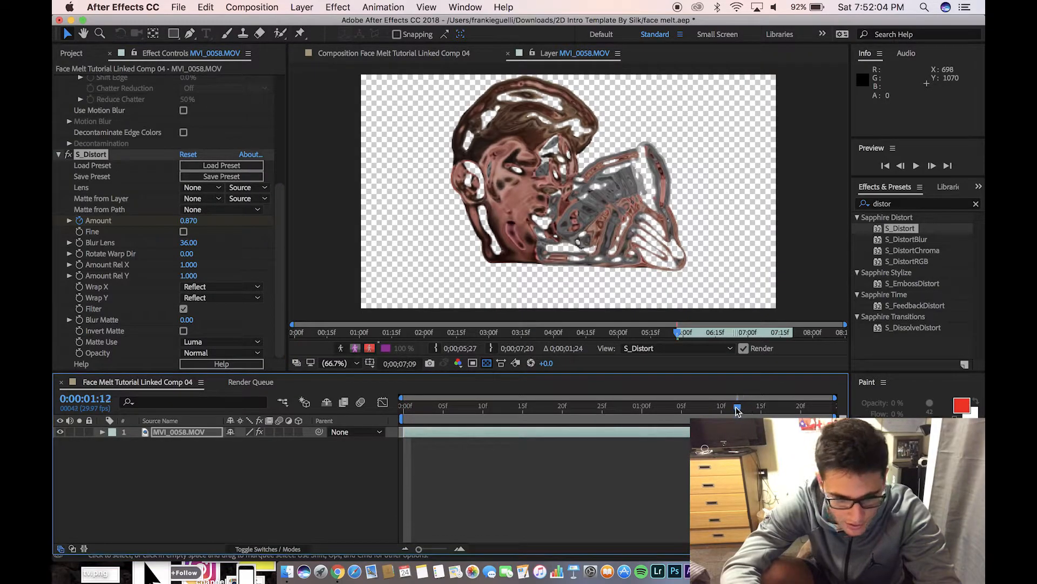
{"action": "left_click_drag", "start_coordinate": [738, 411], "coordinate": [732, 411]}
{"action": "left_click", "coordinate": [188, 219]}
{"action": "type", "text": "0"}
{"action": "key", "text": "Return"}
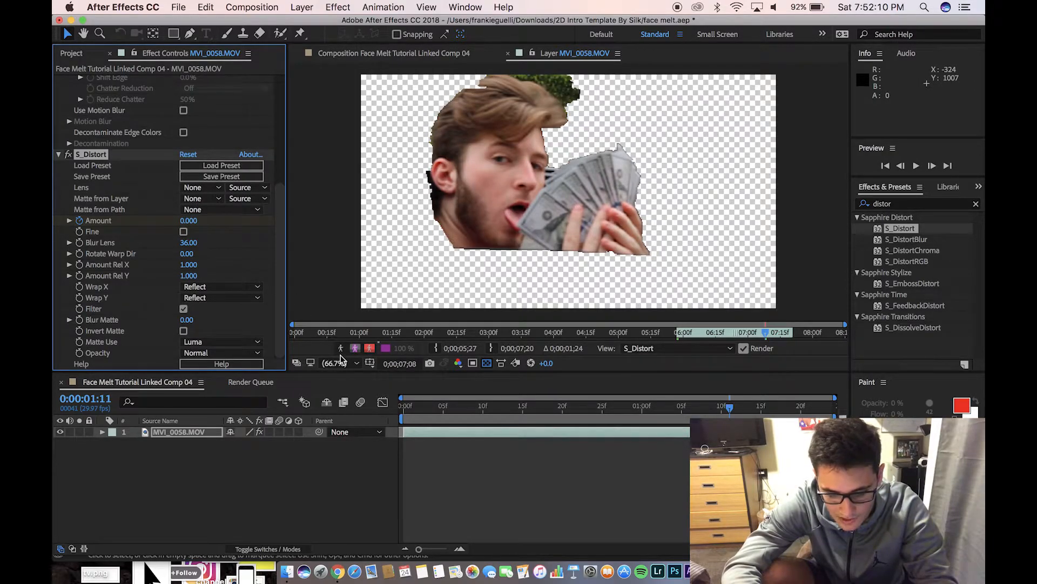
{"action": "key", "text": "super+s"}
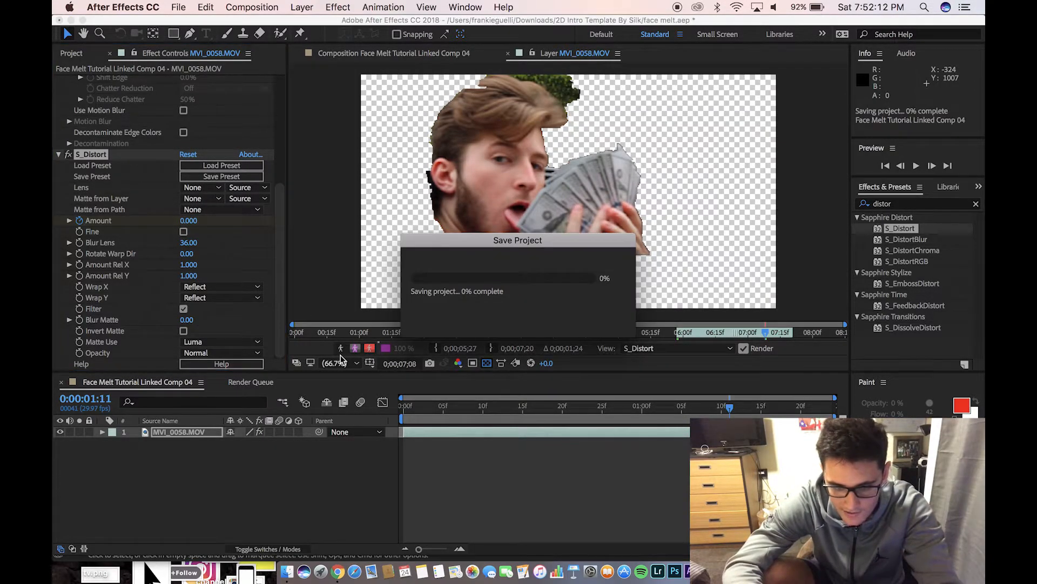
In Premiere, keyframe Position and move the melted face clip down-left to 629.3, 746.1
{"action": "key", "text": "ctrl+Up"}
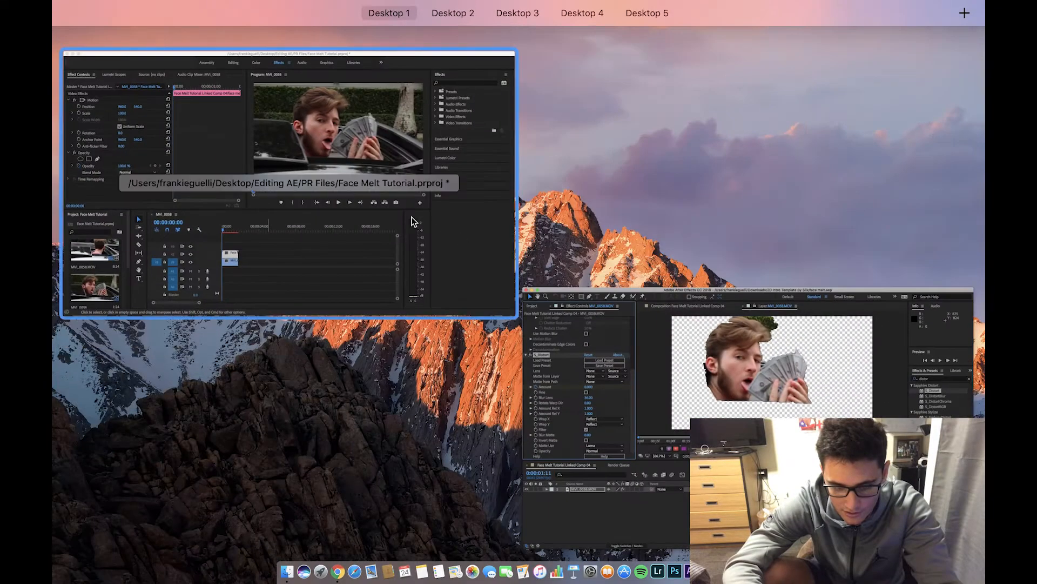
{"action": "left_click", "coordinate": [412, 218]}
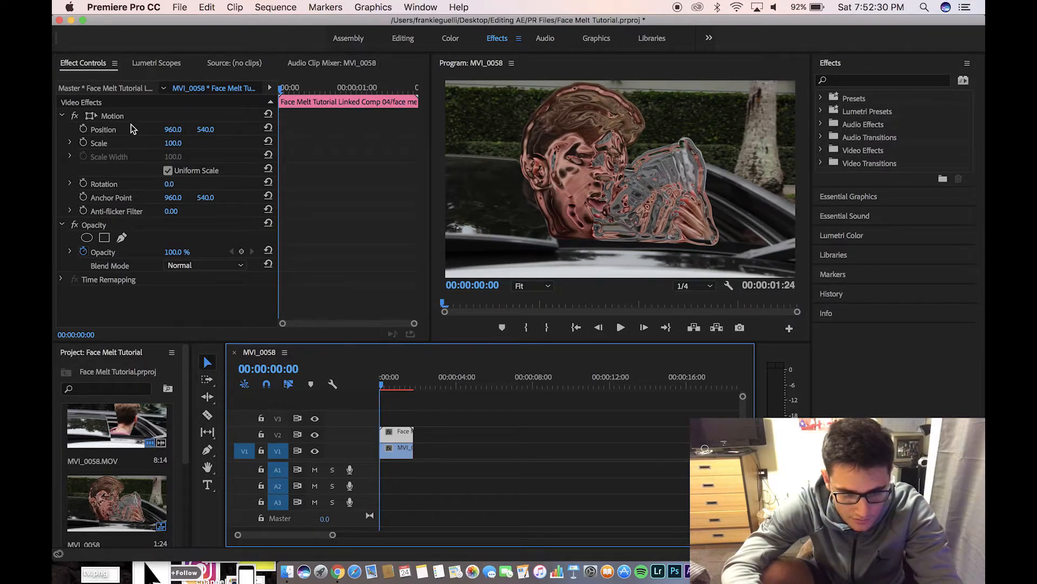
{"action": "left_click", "coordinate": [84, 129]}
{"action": "left_click", "coordinate": [90, 117]}
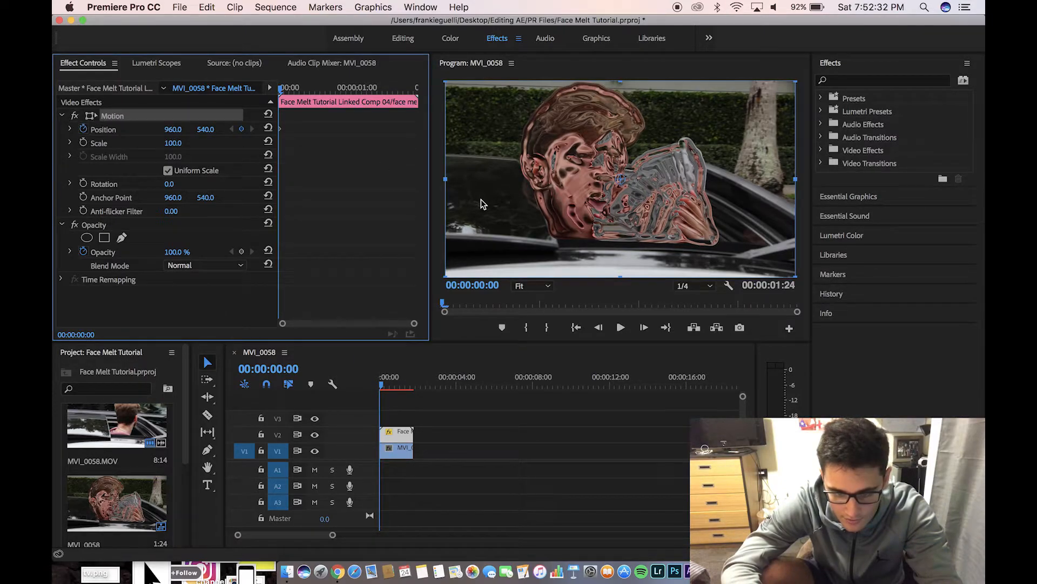
{"action": "left_click_drag", "start_coordinate": [559, 177], "coordinate": [498, 213]}
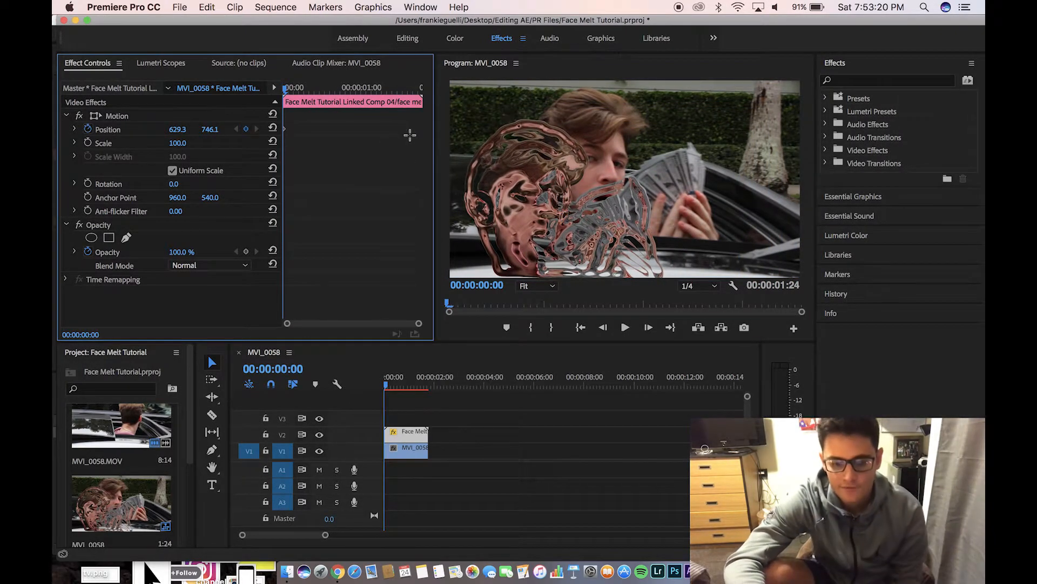
{"action": "left_click_drag", "start_coordinate": [286, 90], "coordinate": [404, 85]}
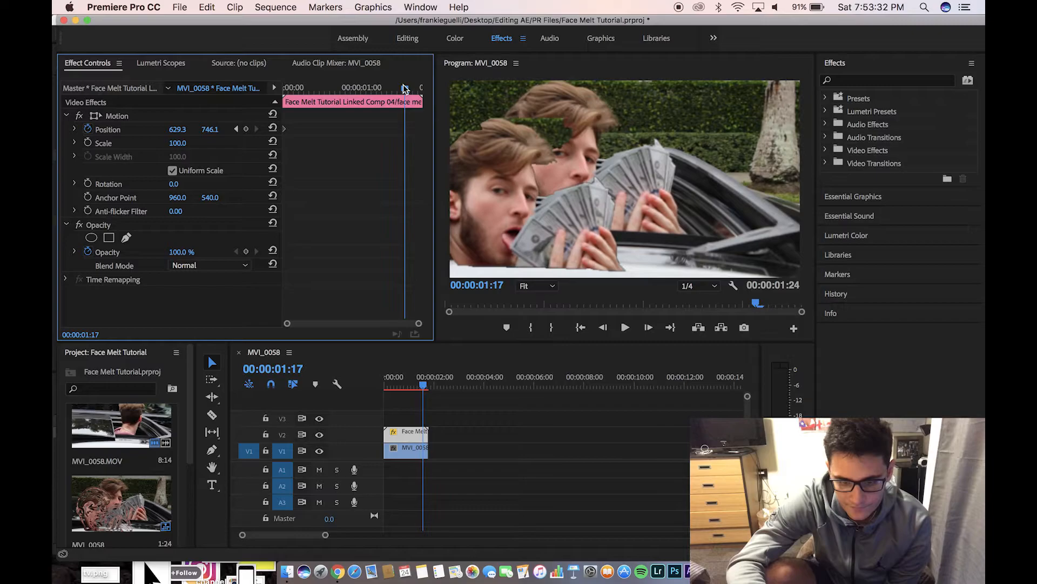
Drag the face overlay onto the real face, nudge it two pixels left, and play from the start
{"action": "left_click", "coordinate": [93, 118]}
{"action": "left_click_drag", "start_coordinate": [487, 162], "coordinate": [546, 132]}
{"action": "key", "text": "Left"}
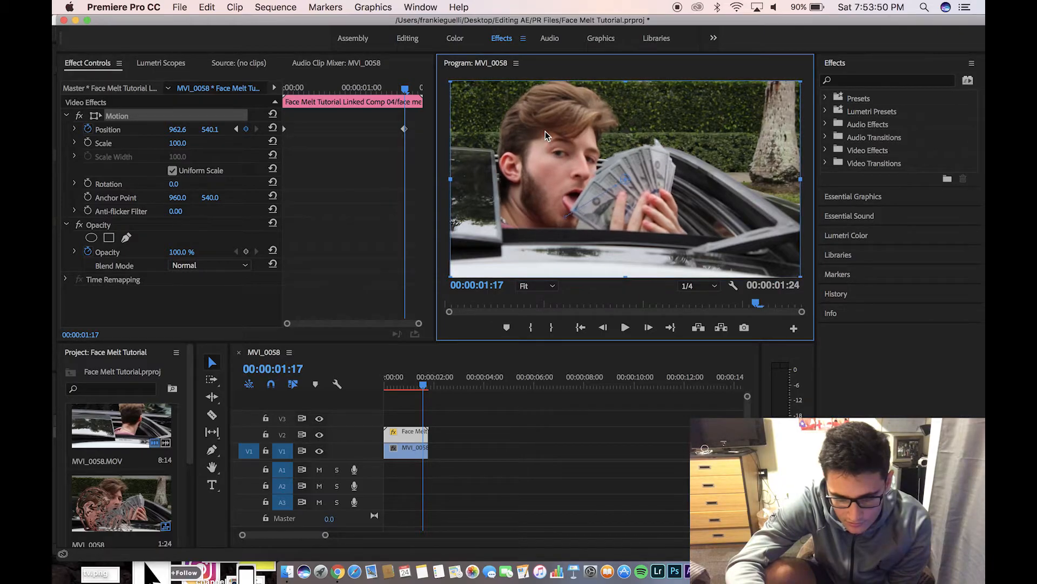
{"action": "key", "text": "Left"}
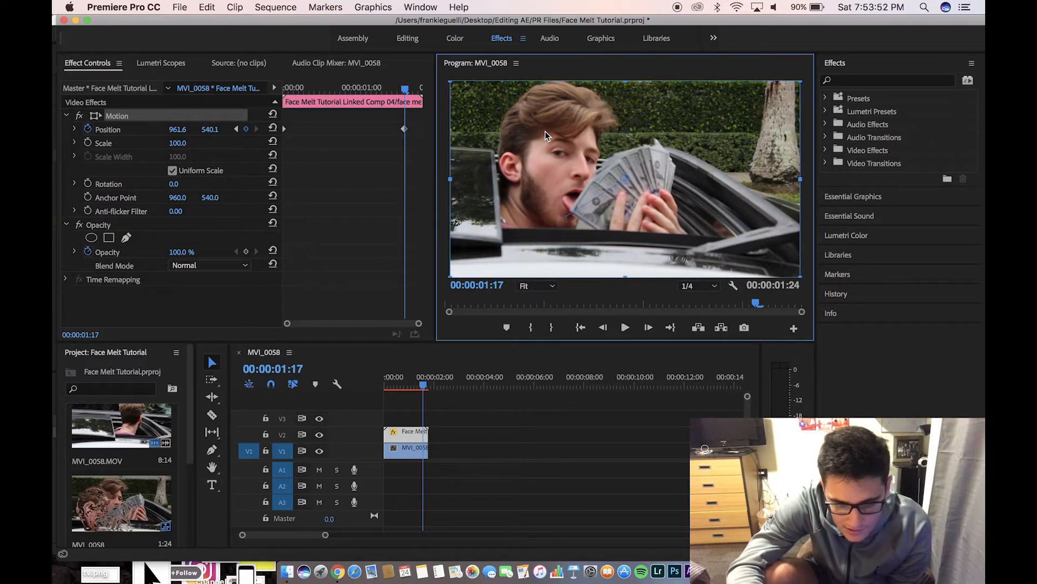
{"action": "left_click_drag", "start_coordinate": [403, 385], "coordinate": [376, 382]}
{"action": "key", "text": "space"}
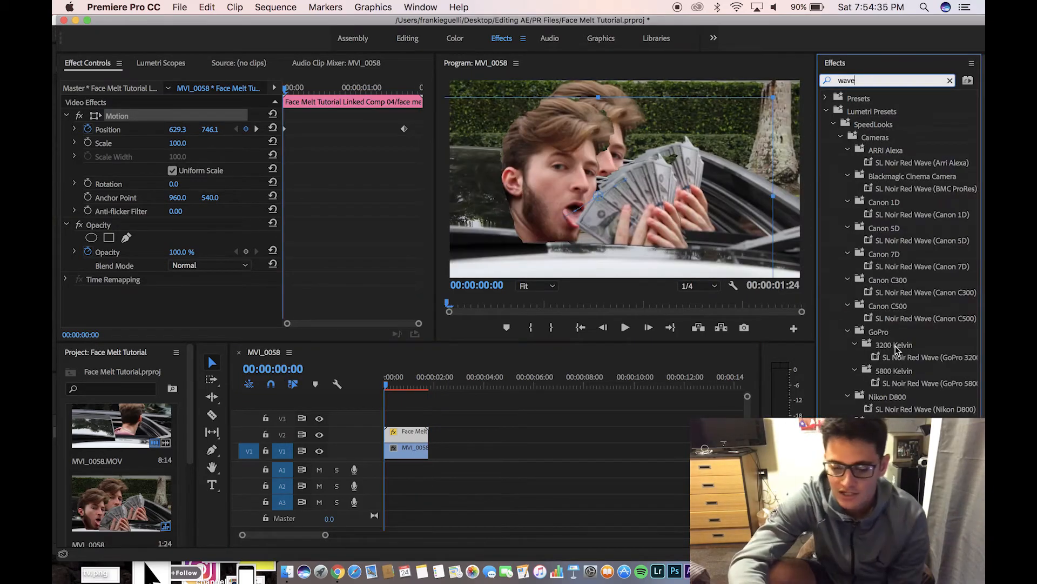
Apply the Wave Warp effect to the face overlay clip on V2
{"action": "scroll", "coordinate": [896, 346], "scroll_direction": "down", "scroll_amount": 5}
{"action": "scroll", "coordinate": [879, 377], "scroll_direction": "up", "scroll_amount": 5}
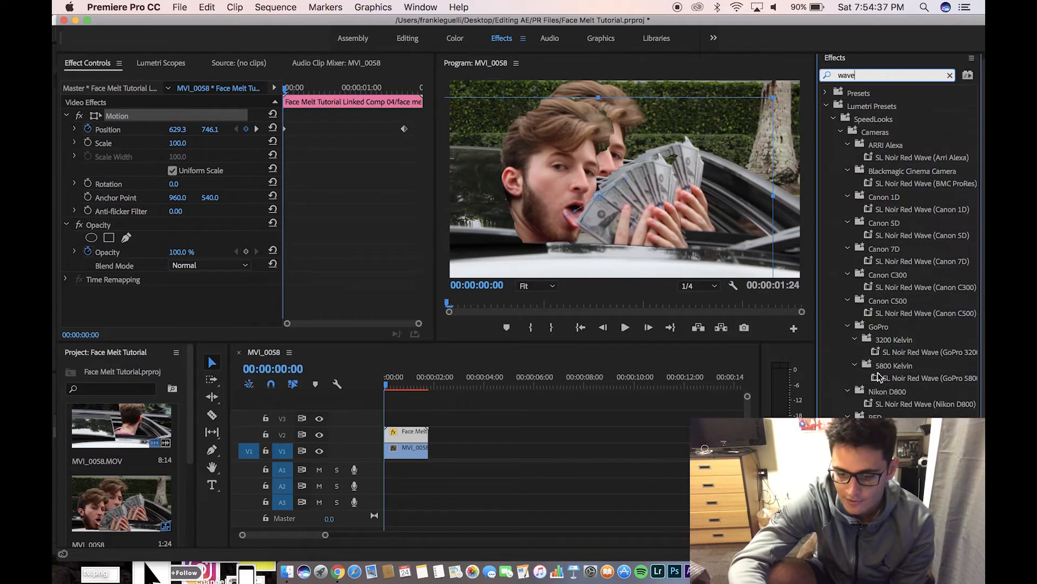
{"action": "left_click_drag", "start_coordinate": [875, 489], "coordinate": [411, 440]}
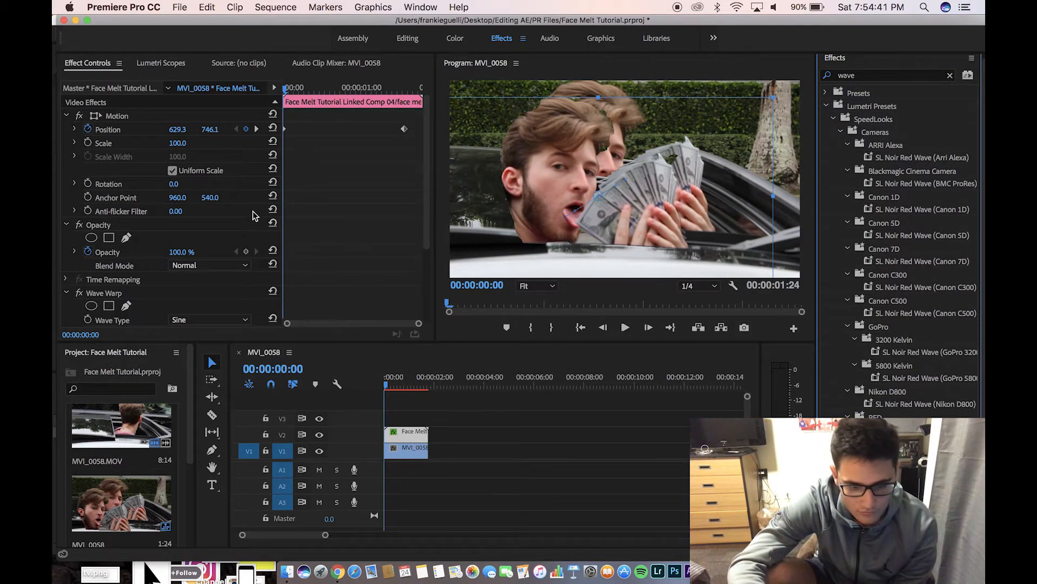
Set Wave Warp to Sine, height -5, width 56, direction 149°, speed 4.7, pinning All Edges
{"action": "scroll", "coordinate": [224, 216], "scroll_direction": "down", "scroll_amount": 4}
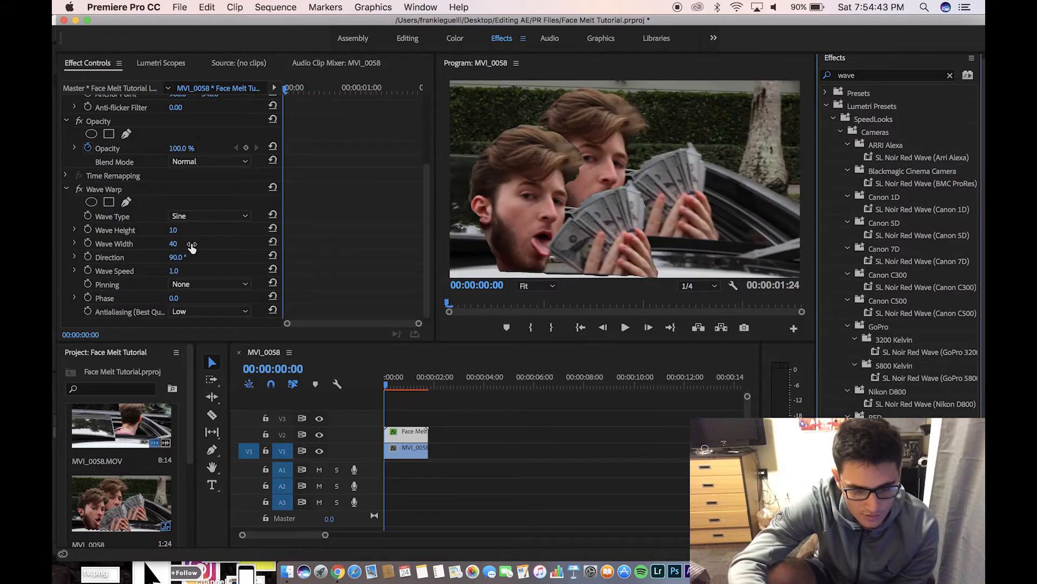
{"action": "left_click", "coordinate": [214, 216]}
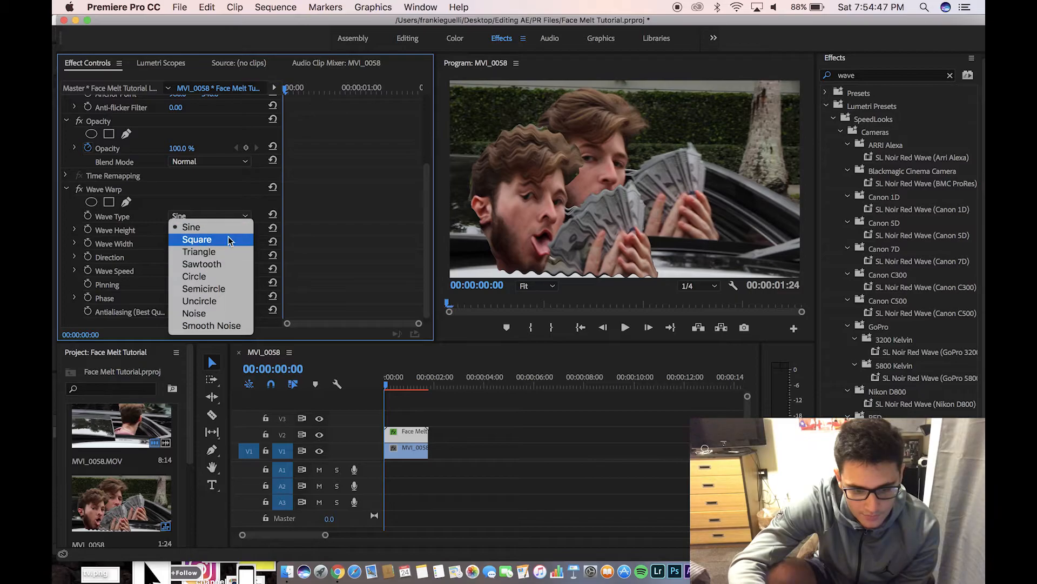
{"action": "left_click", "coordinate": [341, 253]}
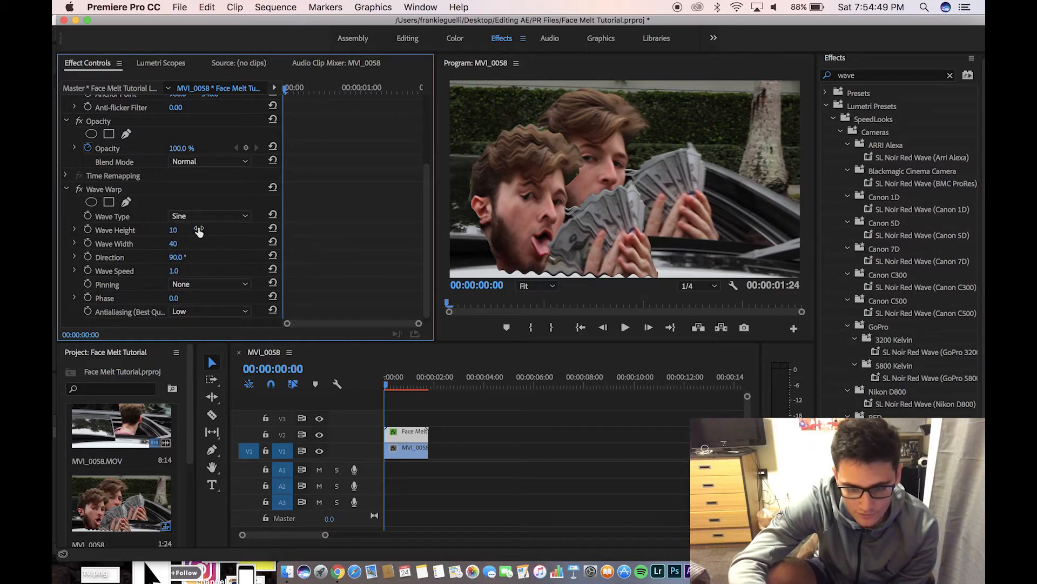
{"action": "mouse_move", "coordinate": [173, 231]}
{"action": "left_mouse_down"}
{"action": "mouse_move", "coordinate": [156, 230]}
{"action": "mouse_move", "coordinate": [190, 230]}
{"action": "mouse_move", "coordinate": [162, 230]}
{"action": "mouse_move", "coordinate": [181, 244]}
{"action": "left_mouse_up"}
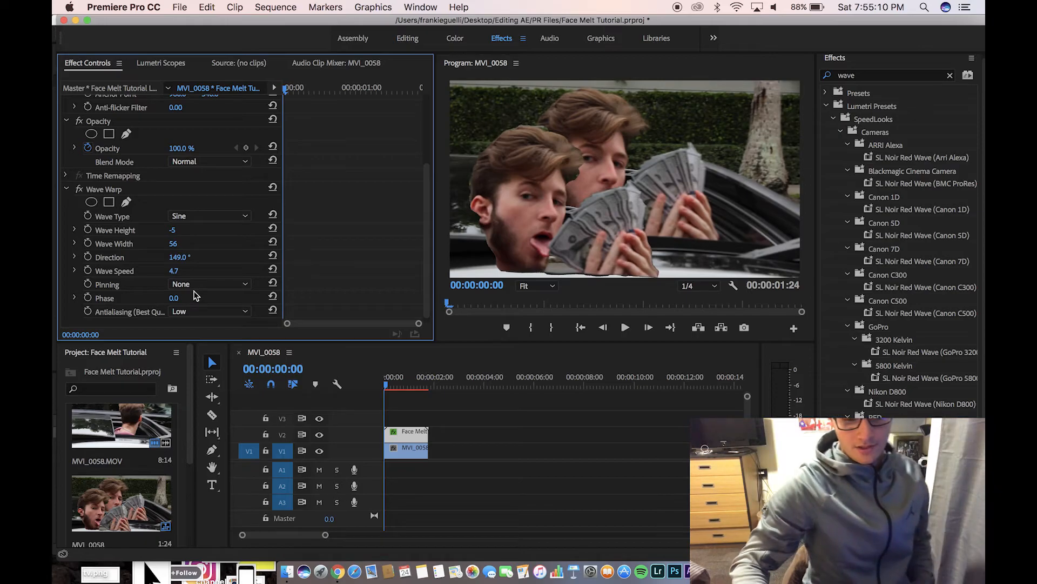
{"action": "left_click", "coordinate": [196, 284]}
{"action": "left_click", "coordinate": [198, 306]}
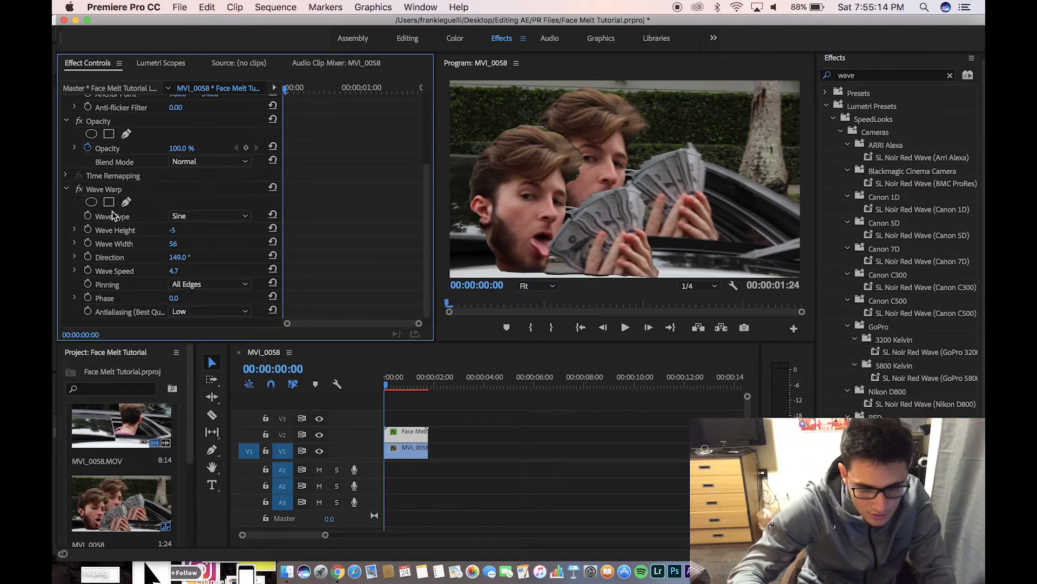
Add starting keyframes for Wave Height and Wave Width, leaving Direction unanimated
{"action": "left_click", "coordinate": [87, 229]}
{"action": "left_click", "coordinate": [87, 243]}
{"action": "left_click", "coordinate": [87, 256]}
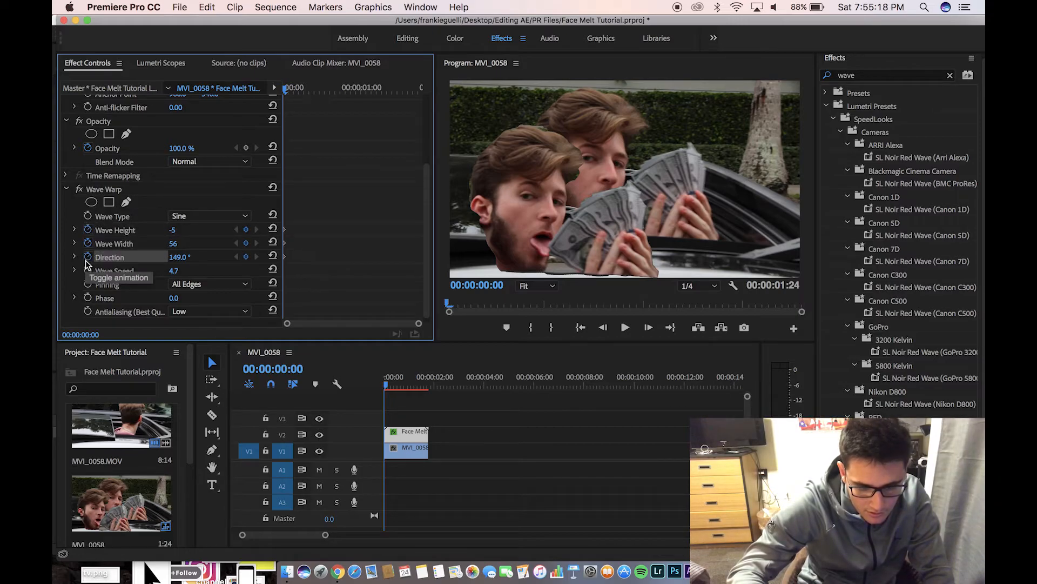
{"action": "left_click", "coordinate": [88, 257]}
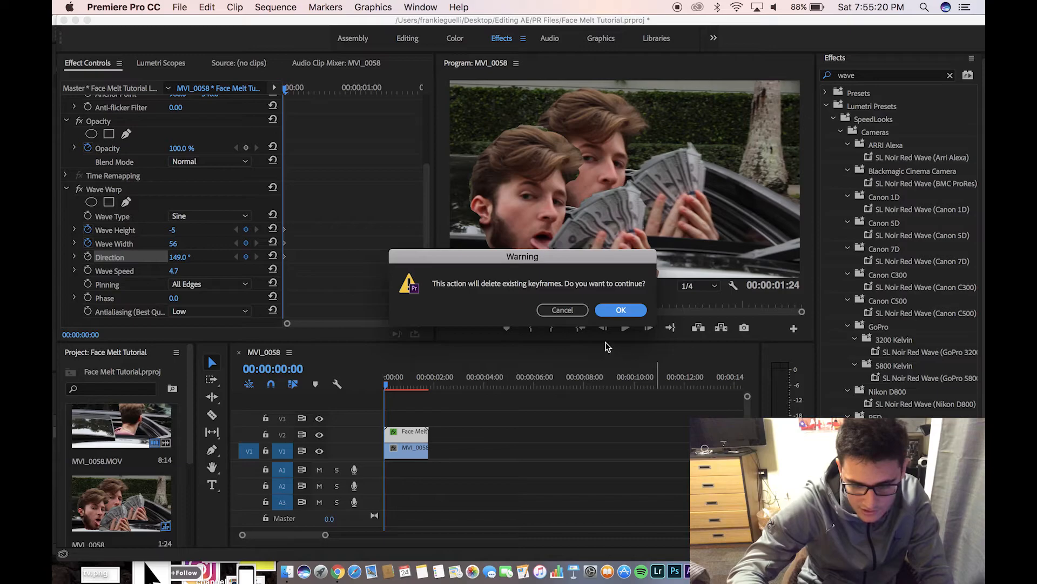
{"action": "left_click", "coordinate": [621, 310]}
At 00:00:01:14, key Wave Height to 0 and Wave Width to 1, then preview from the start
{"action": "left_click", "coordinate": [423, 388]}
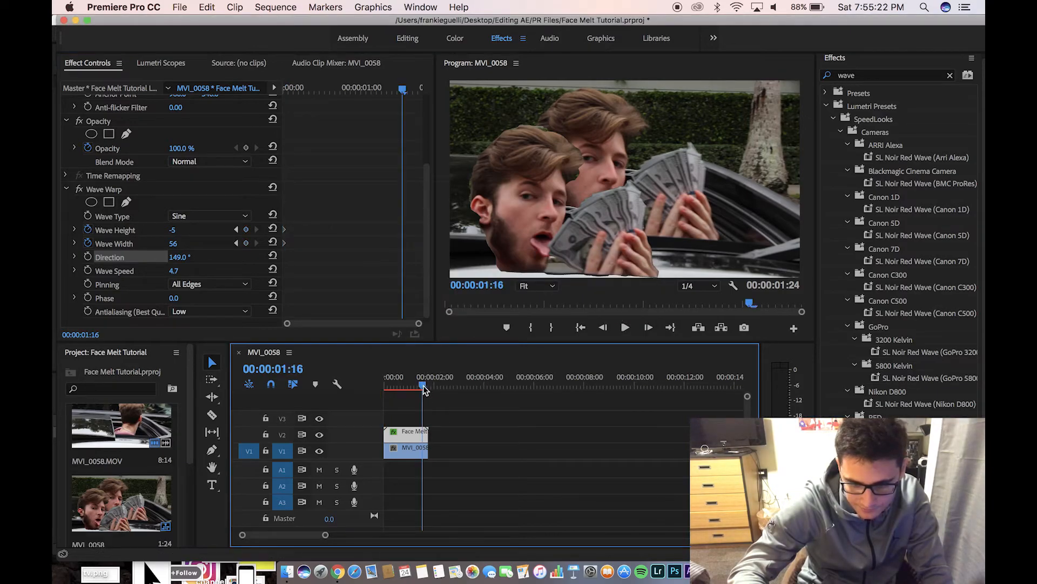
{"action": "left_click_drag", "start_coordinate": [423, 389], "coordinate": [424, 391]}
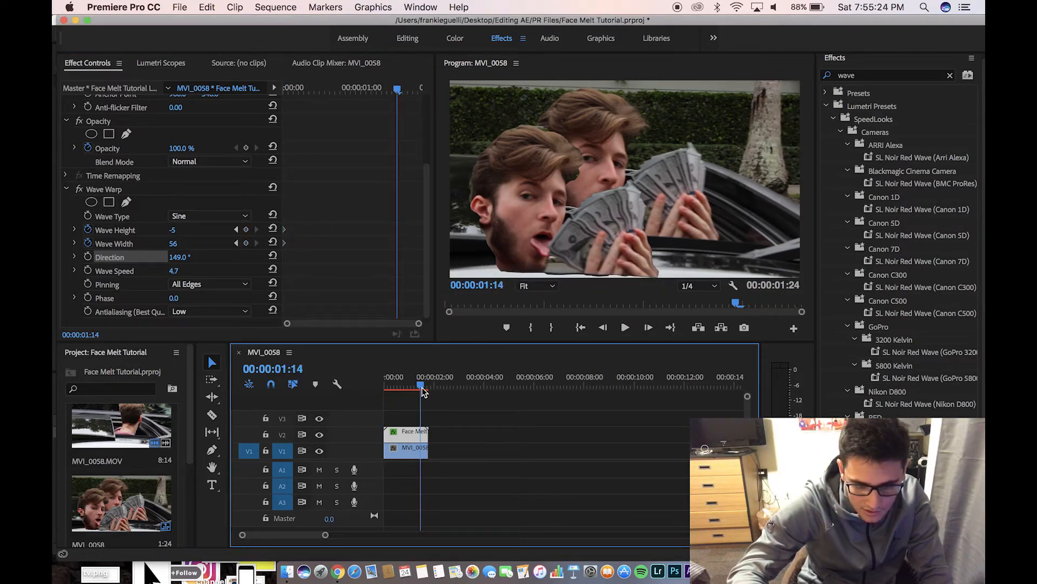
{"action": "left_click", "coordinate": [186, 241]}
{"action": "type", "text": "0"}
{"action": "key", "text": "Return"}
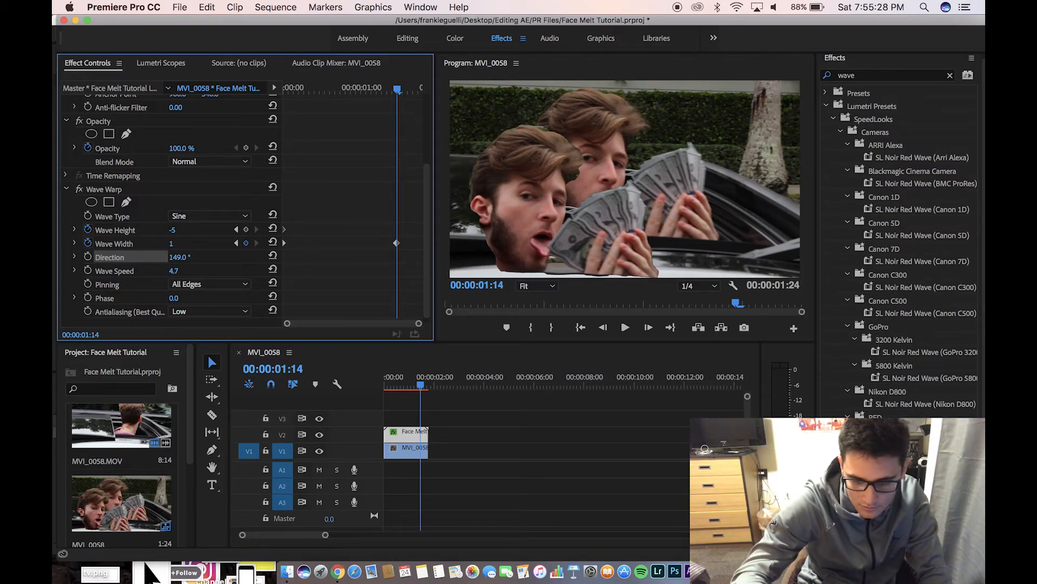
{"action": "left_click", "coordinate": [172, 233]}
{"action": "type", "text": "0"}
{"action": "key", "text": "Return"}
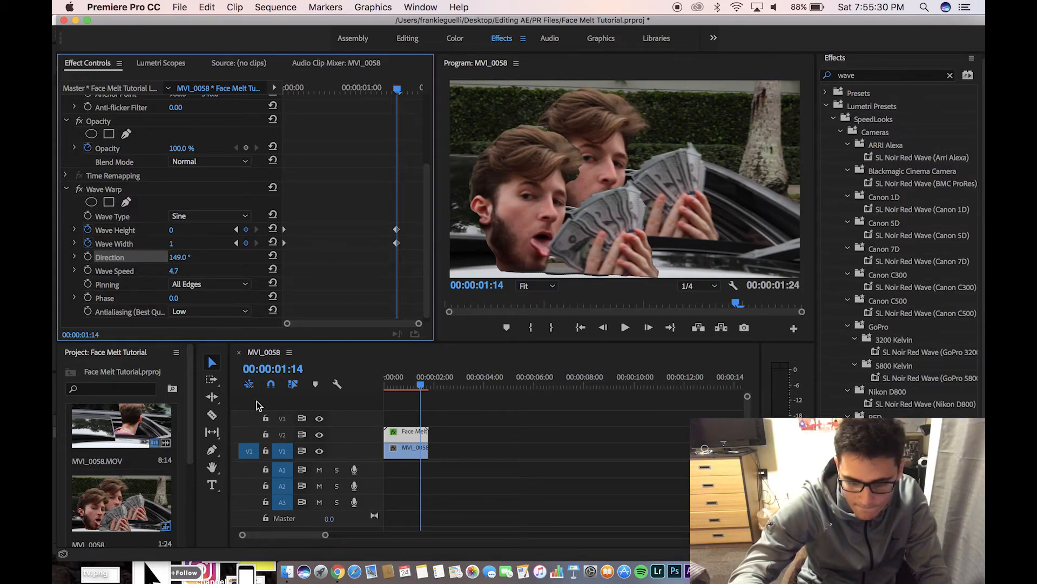
{"action": "left_click_drag", "start_coordinate": [398, 385], "coordinate": [372, 384]}
{"action": "key", "text": "space"}
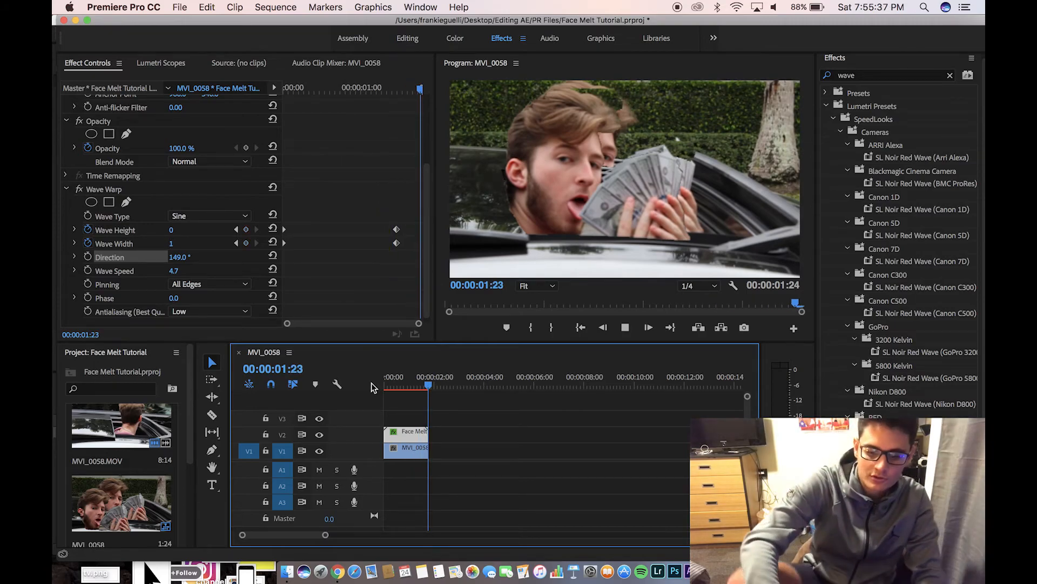
{"action": "key", "text": "space"}
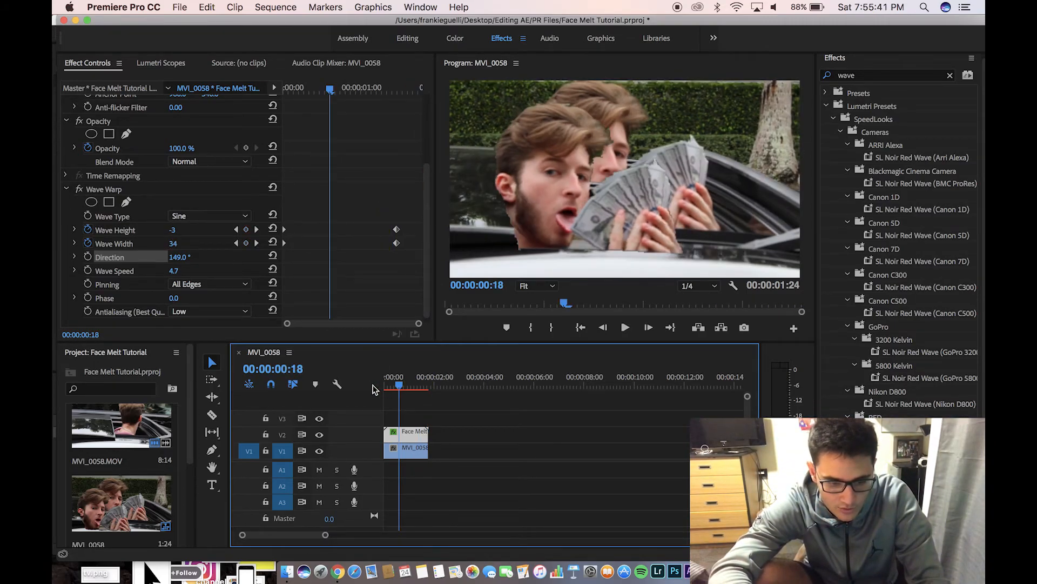
{"action": "left_click_drag", "start_coordinate": [398, 385], "coordinate": [383, 385]}
{"action": "key", "text": "space"}
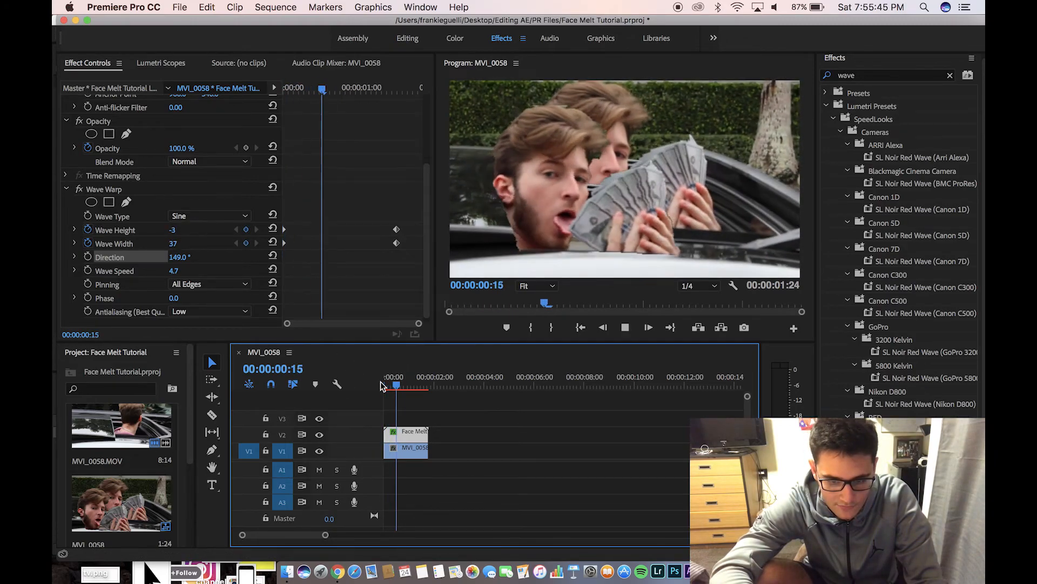
{"action": "left_click_drag", "start_coordinate": [384, 384], "coordinate": [381, 384]}
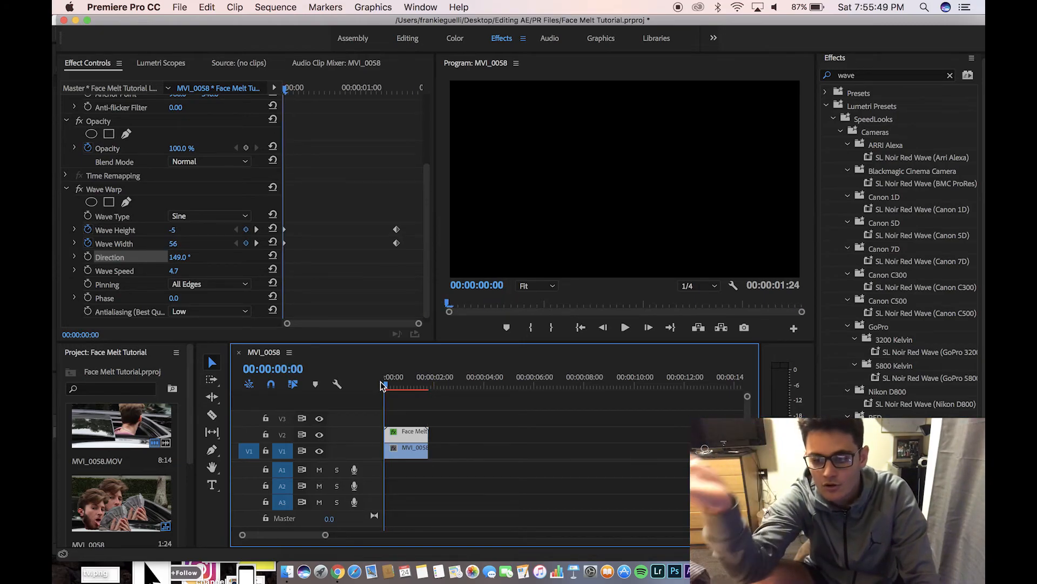